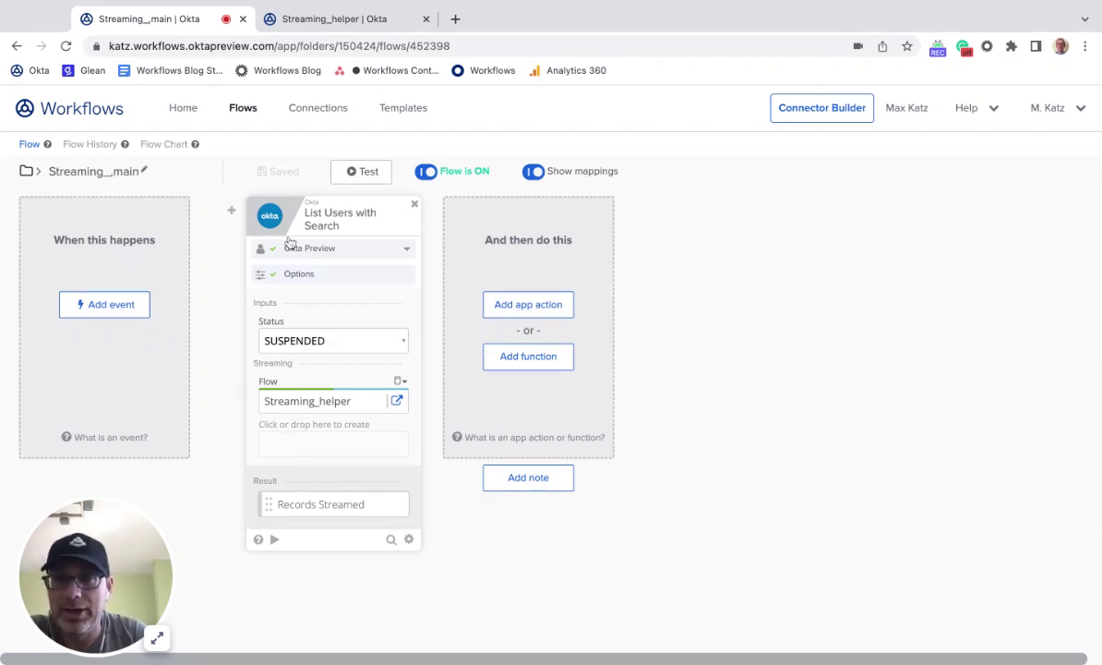
Step: Check the helper flow's Record and State inputs, and run a test of the Streaming__main flow
mouse_move(349, 207)
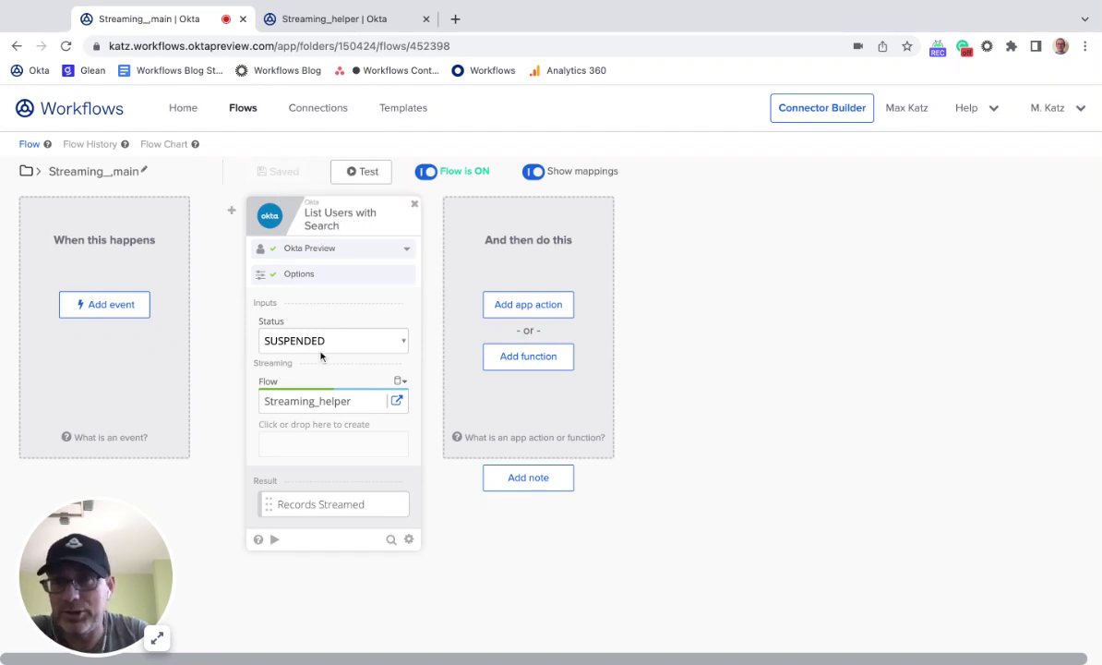
click(349, 20)
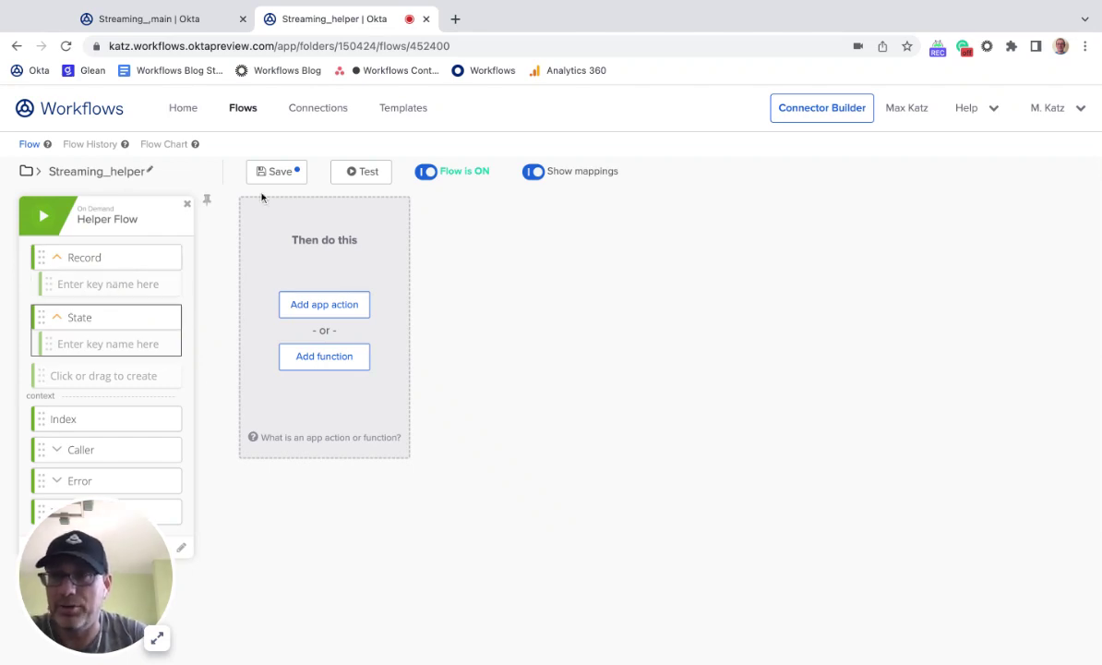
click(193, 21)
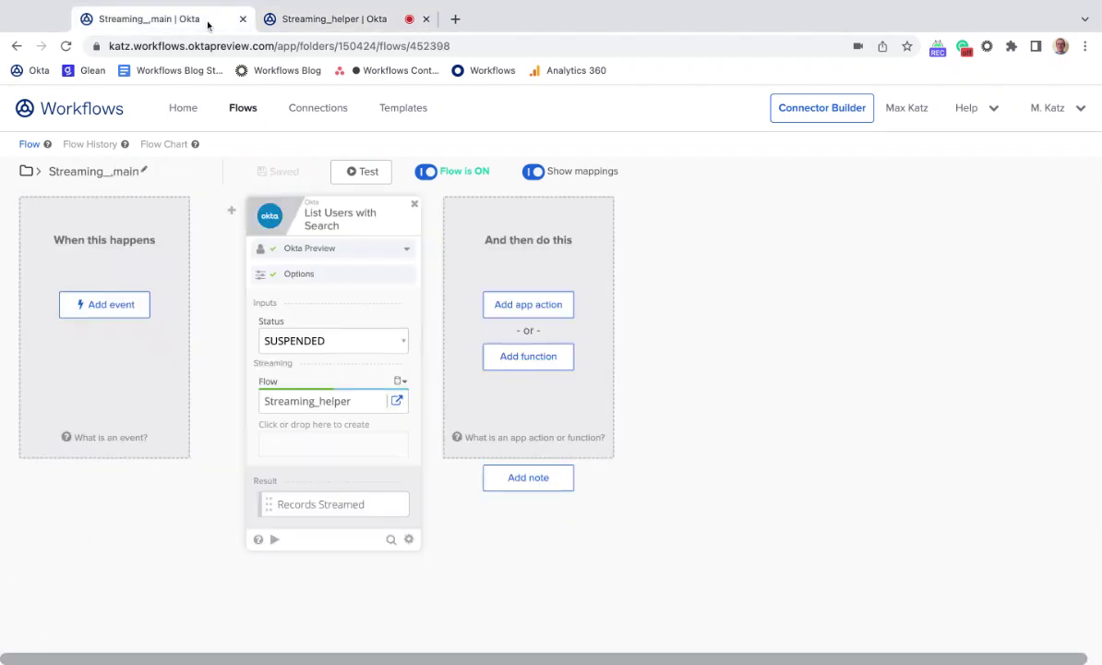
click(367, 176)
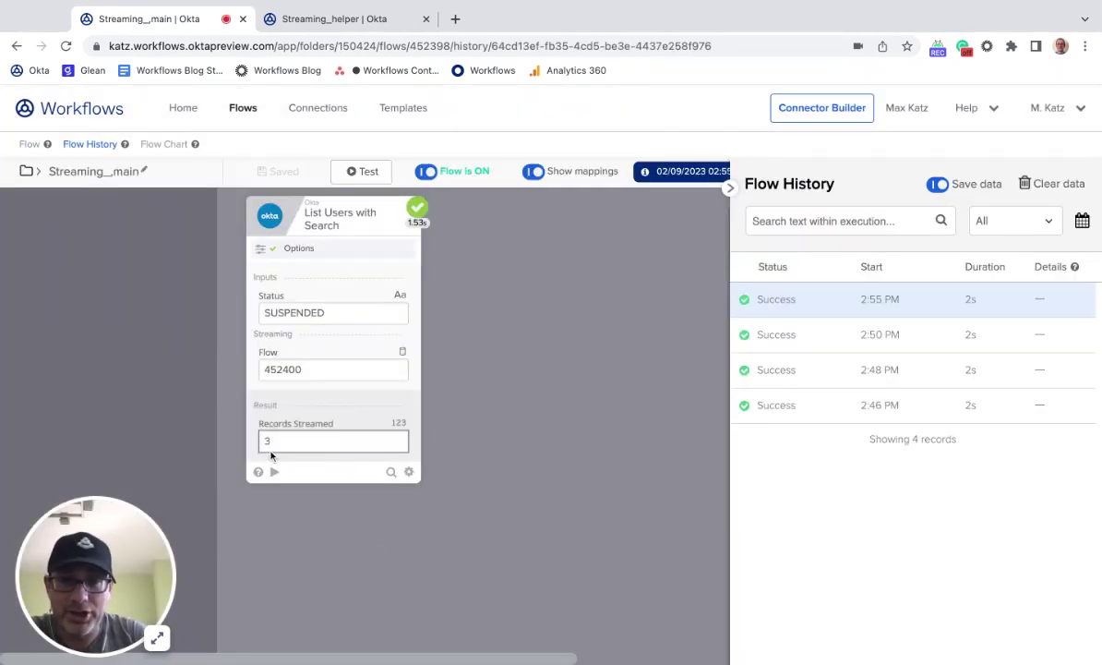
Step: Open the Streaming_helper flow's execution history and look over the Record received in the latest run
click(347, 19)
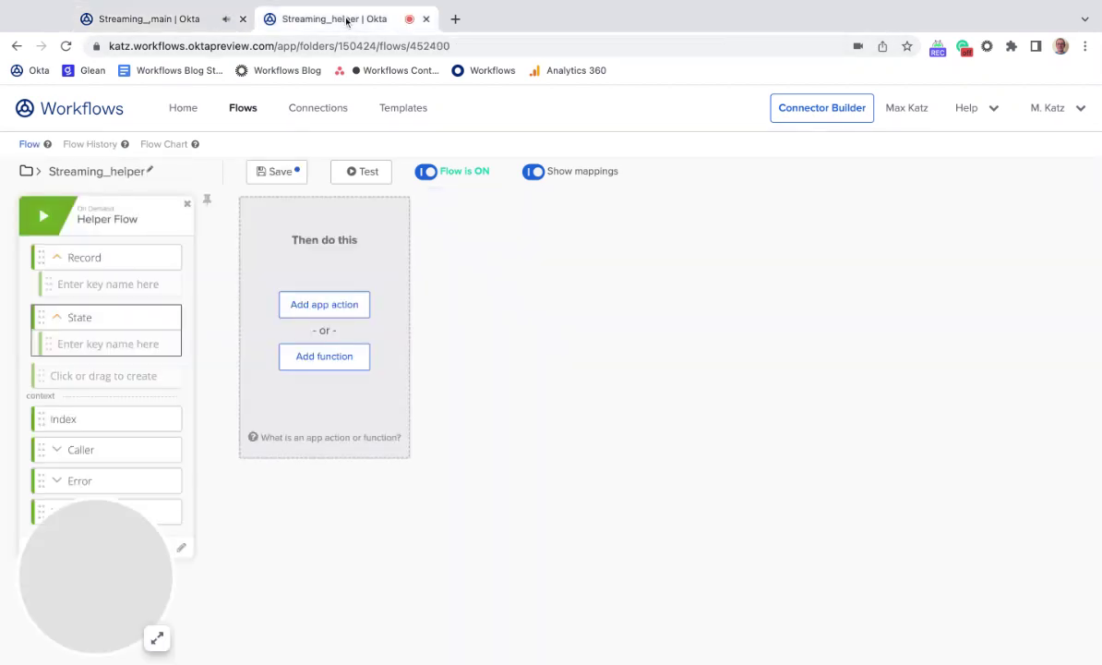
click(90, 145)
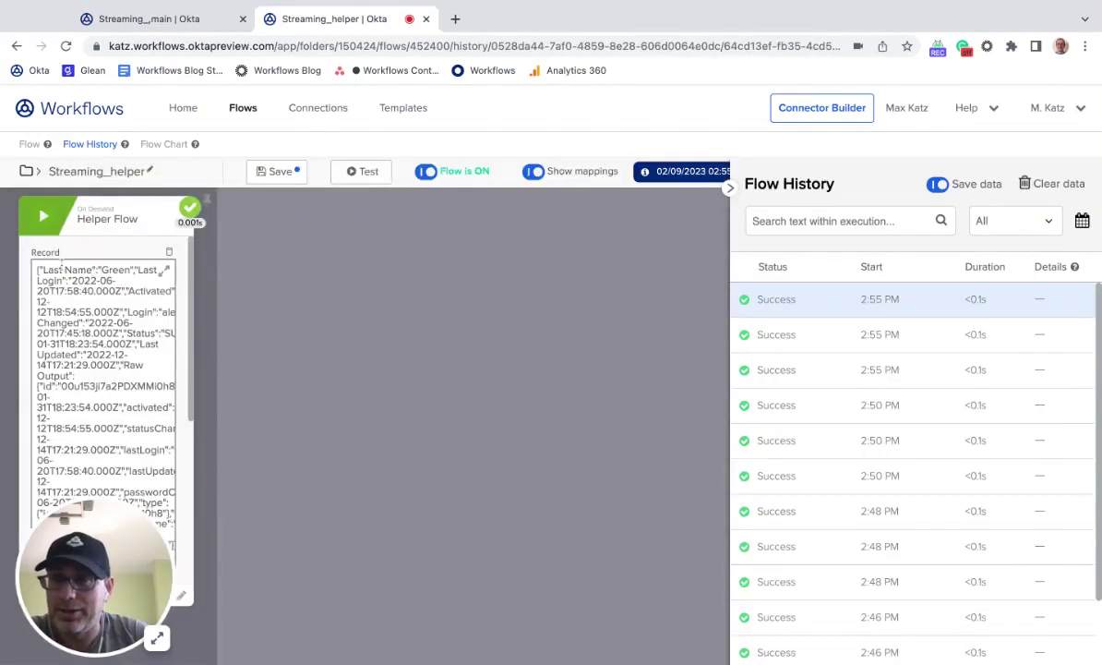
scroll(182, 339, down, 2)
scroll(183, 340, up, 2)
drag(99, 519, 1088, 499)
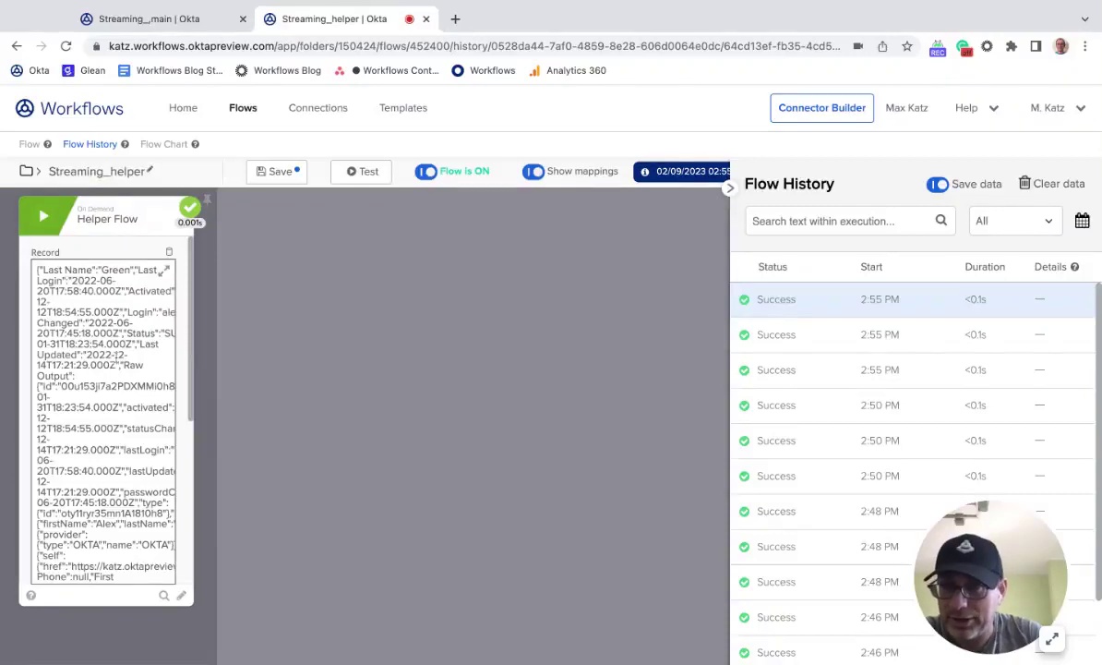
Step: Examine the full details of the Record object, including the nested Raw Output object and its profile
click(165, 271)
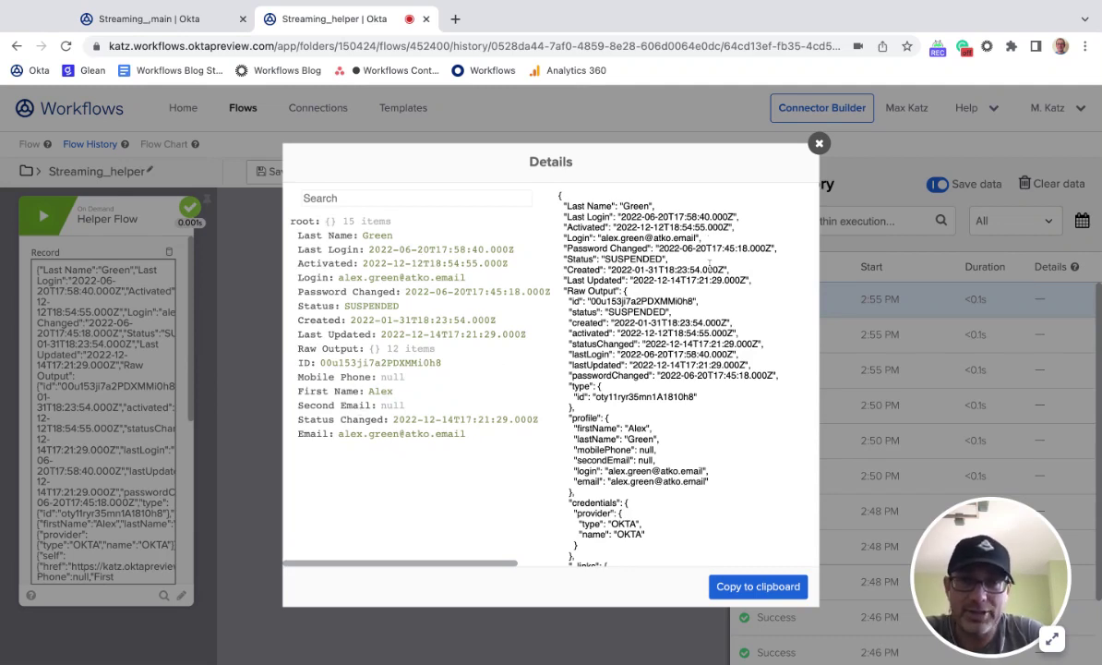
scroll(667, 312, down, 3)
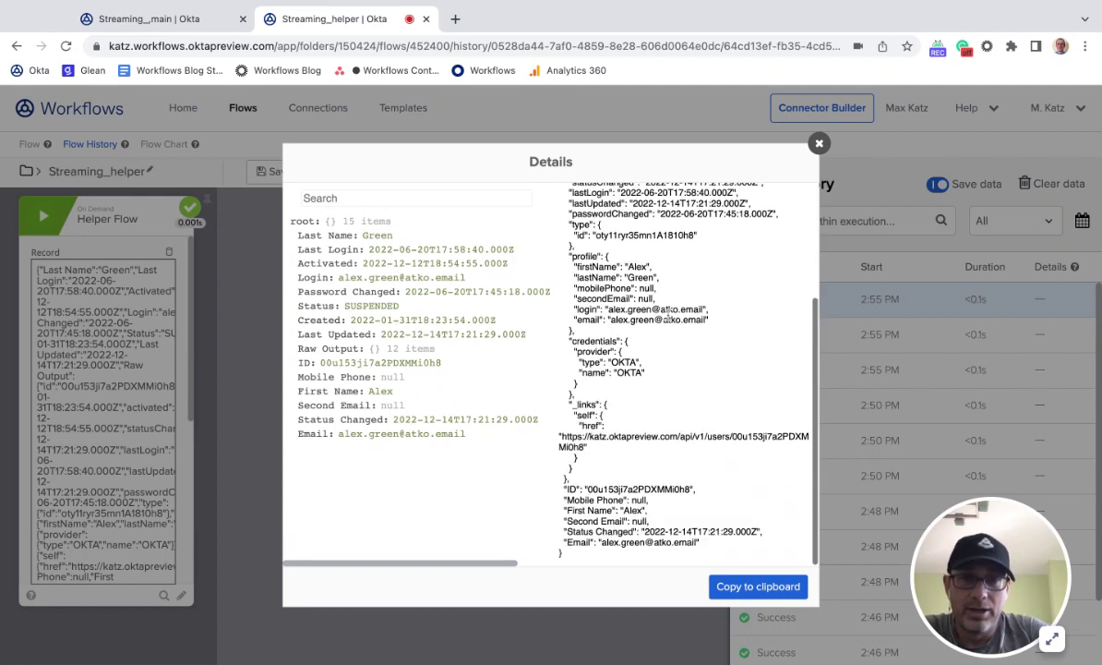
scroll(649, 349, up, 2)
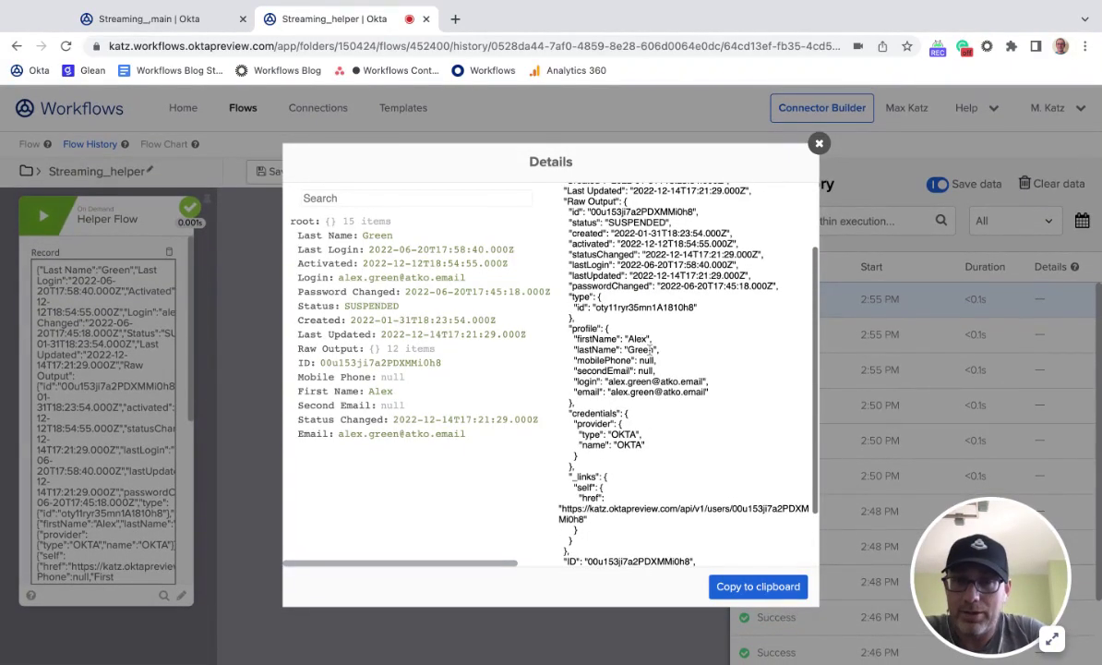
click(319, 351)
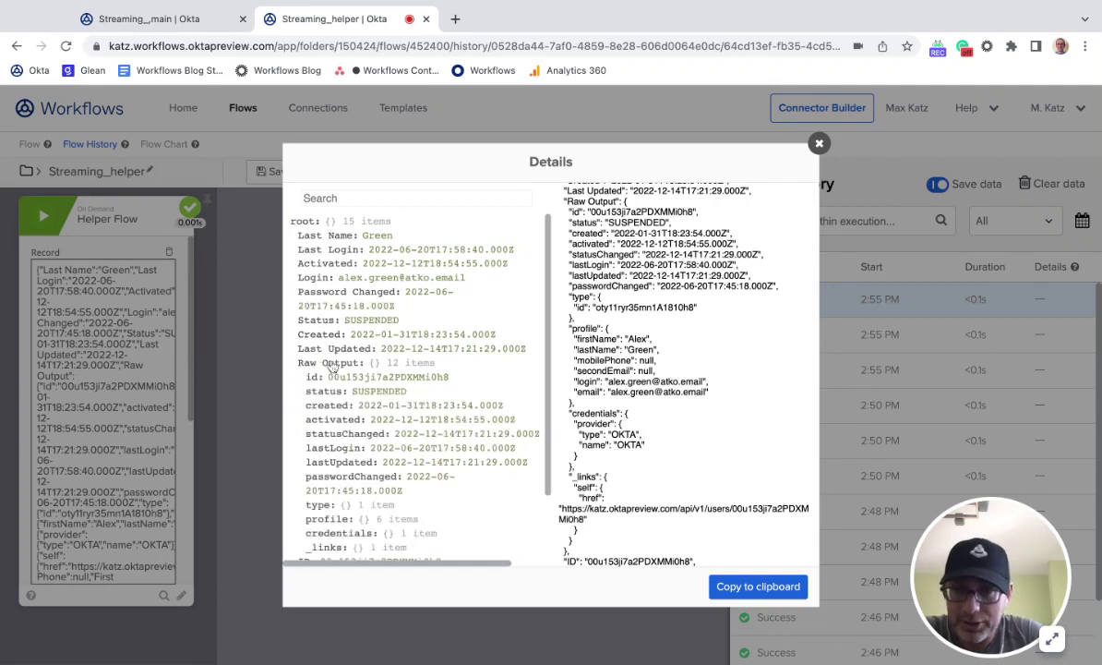
scroll(368, 370, down, 2)
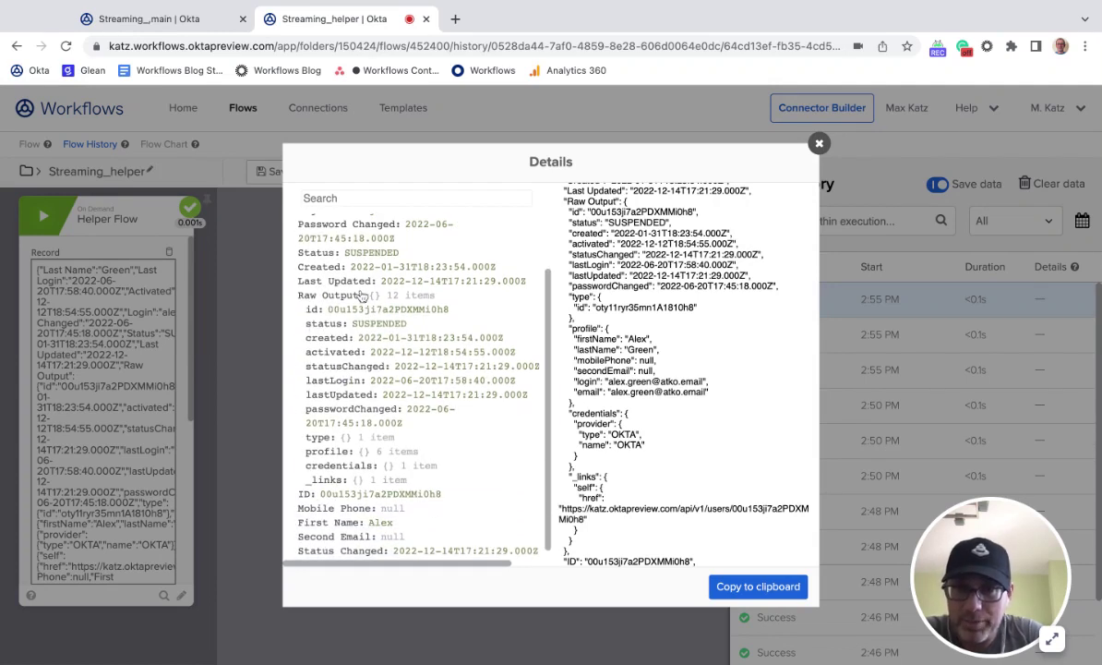
click(342, 452)
scroll(353, 471, down, 1)
scroll(358, 489, up, 3)
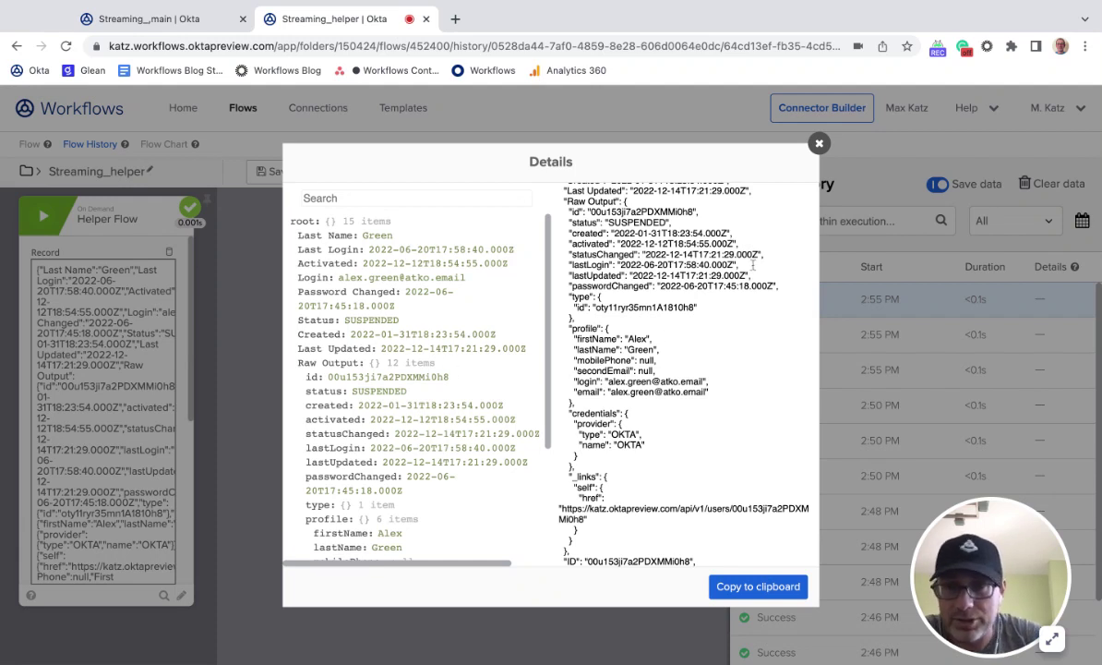
scroll(461, 281, down, 2)
scroll(469, 289, up, 2)
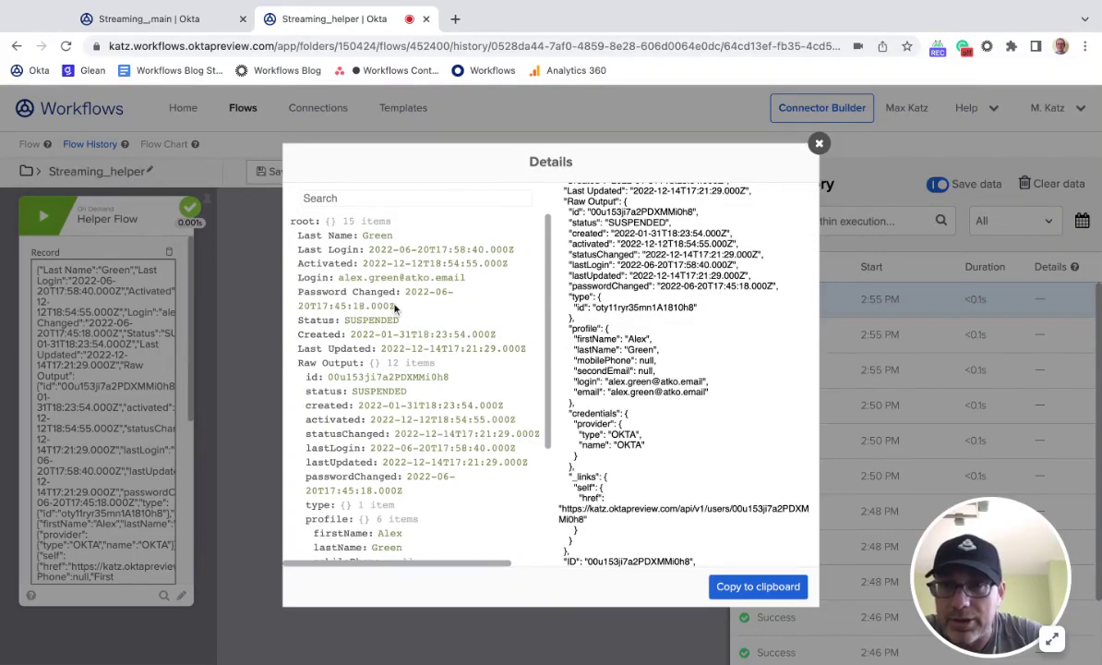
scroll(395, 308, down, 4)
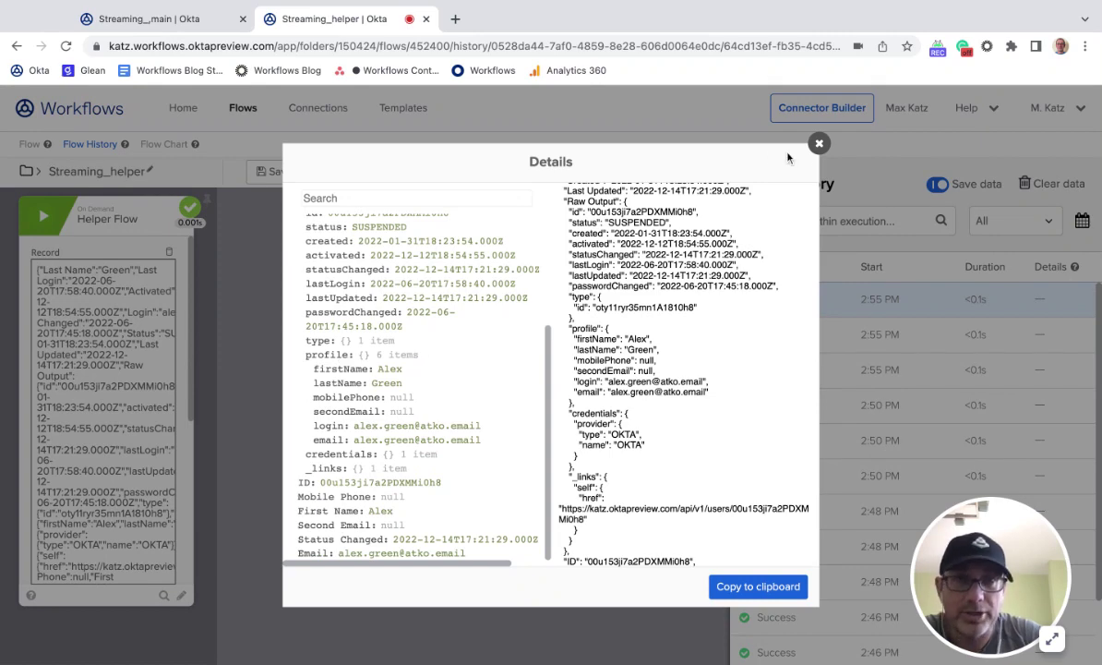
click(818, 148)
Step: Add a Get Multiple object function to the Streaming_helper flow and map the helper's Record to its object input
click(28, 143)
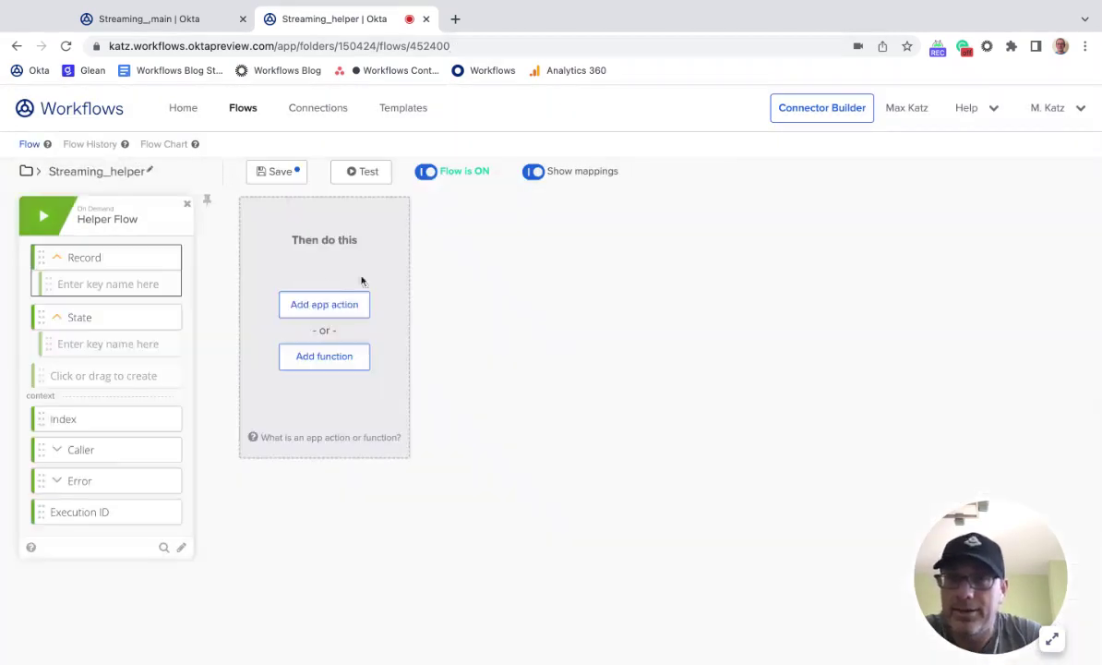
click(329, 357)
text(get mu)
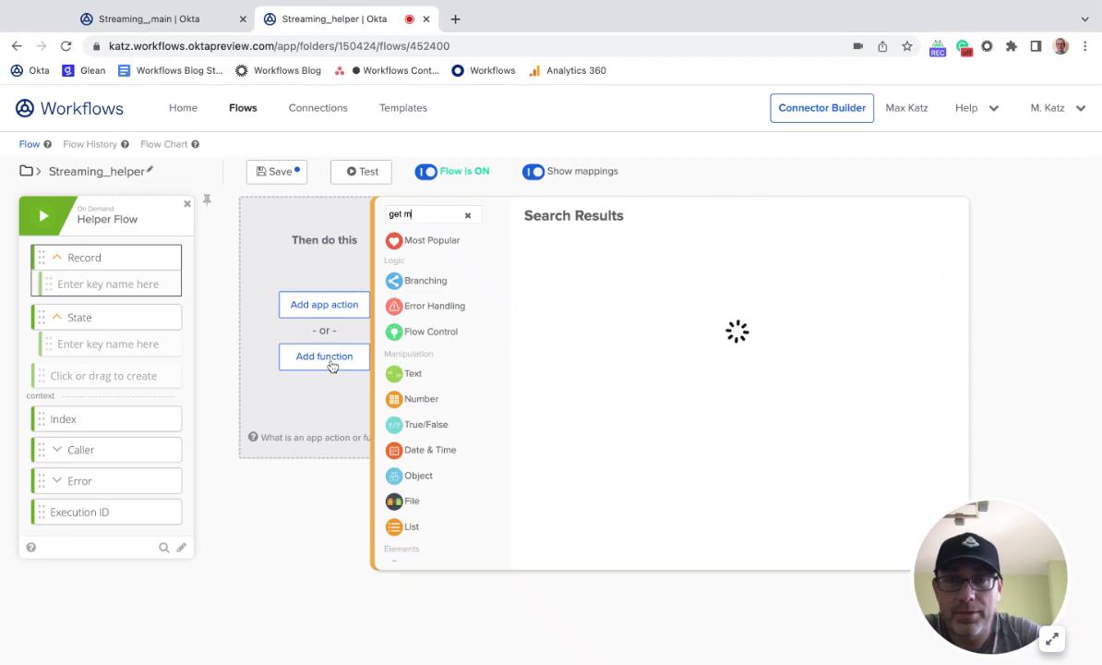
click(550, 242)
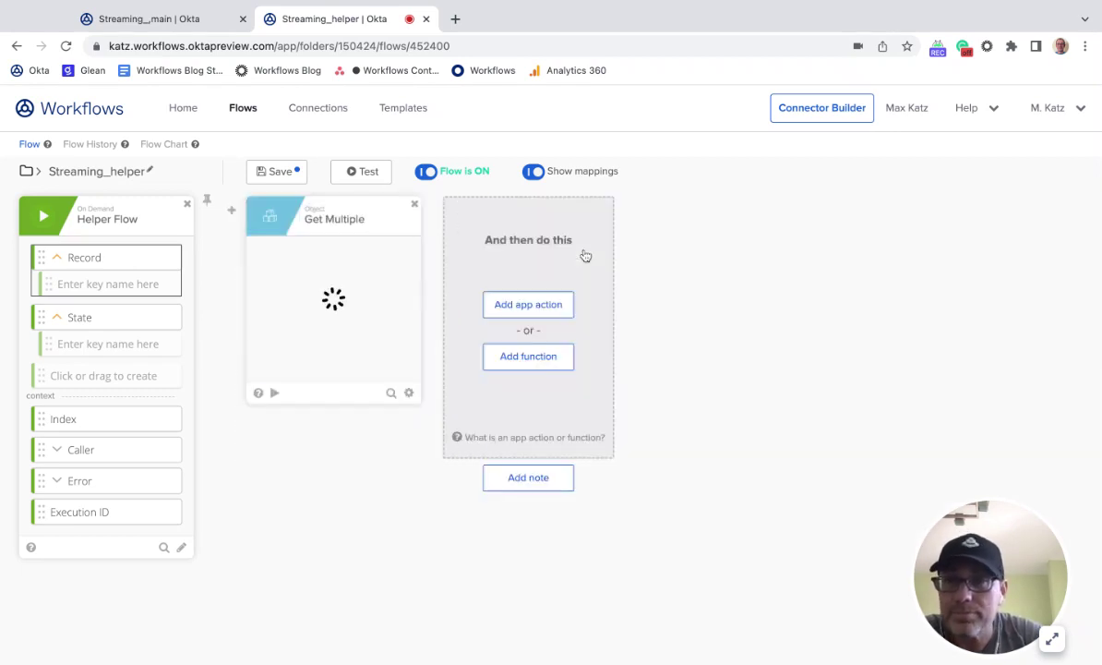
drag(123, 261, 362, 277)
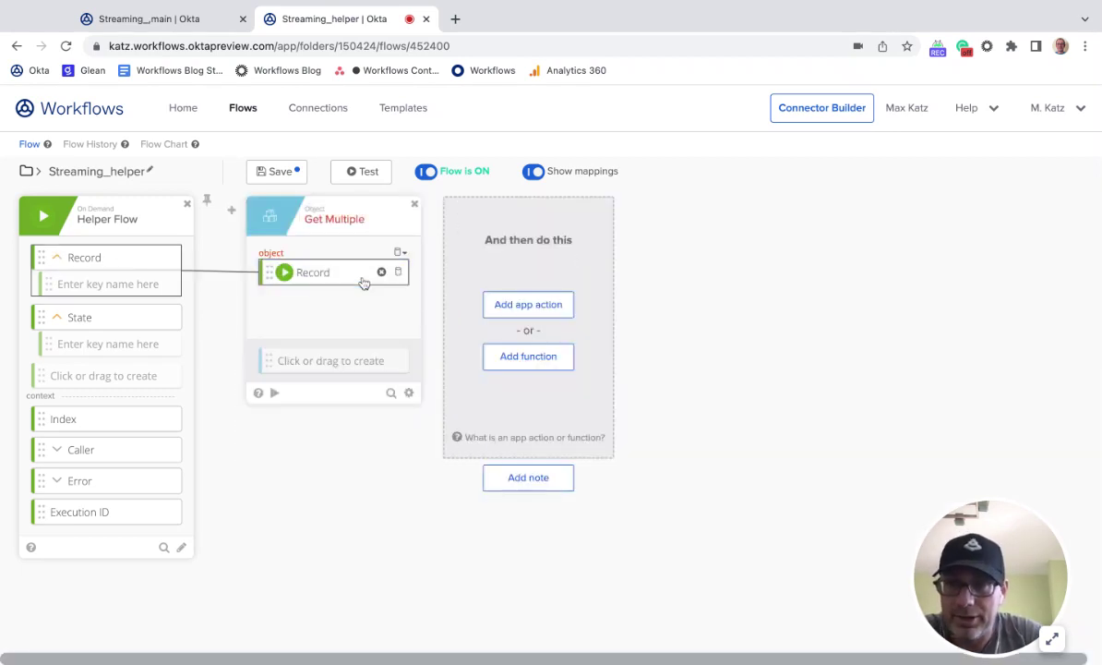
Step: Add an Email output to the Get Multiple card
click(312, 359)
text(Email)
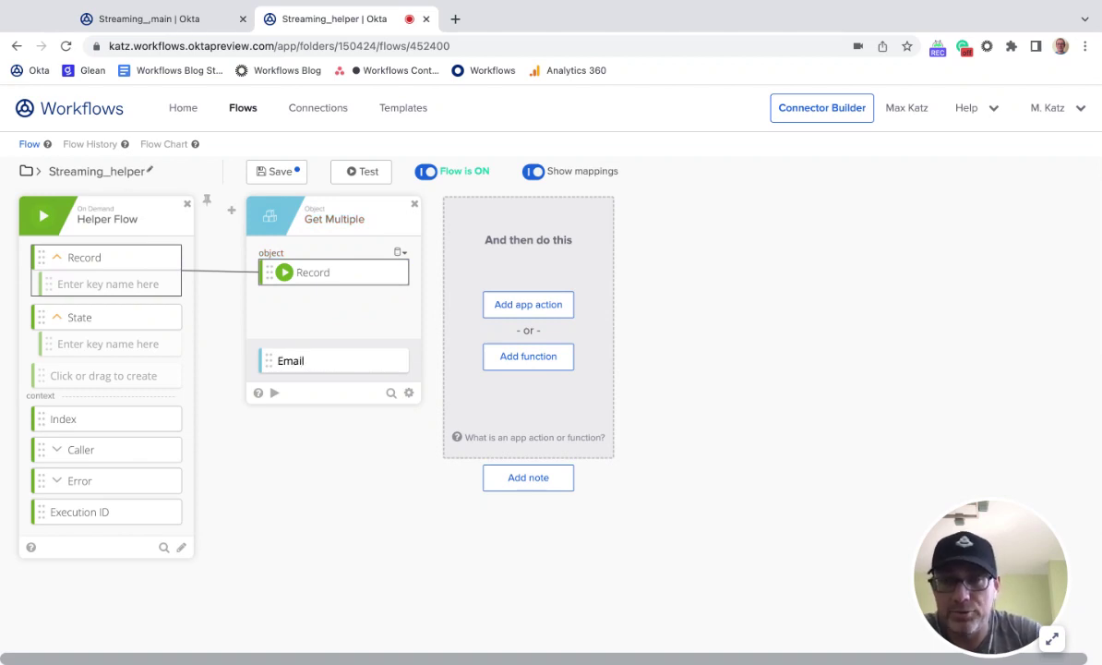
key(Return)
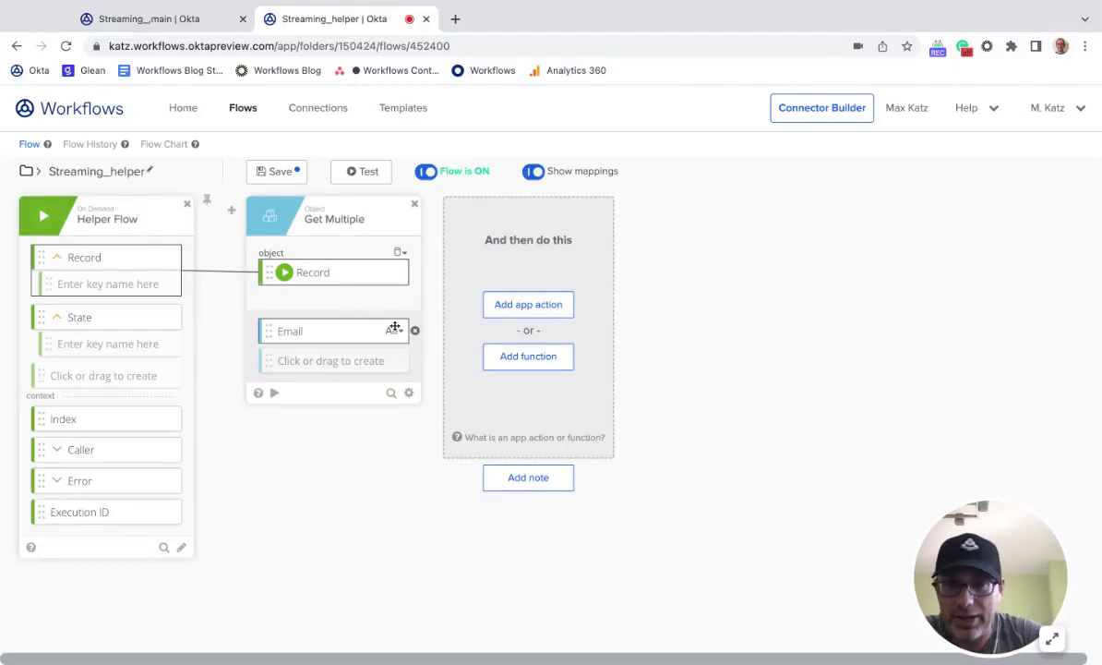
Step: Copy the Raw Output key name from the Record details of the helper flow's latest execution
click(341, 363)
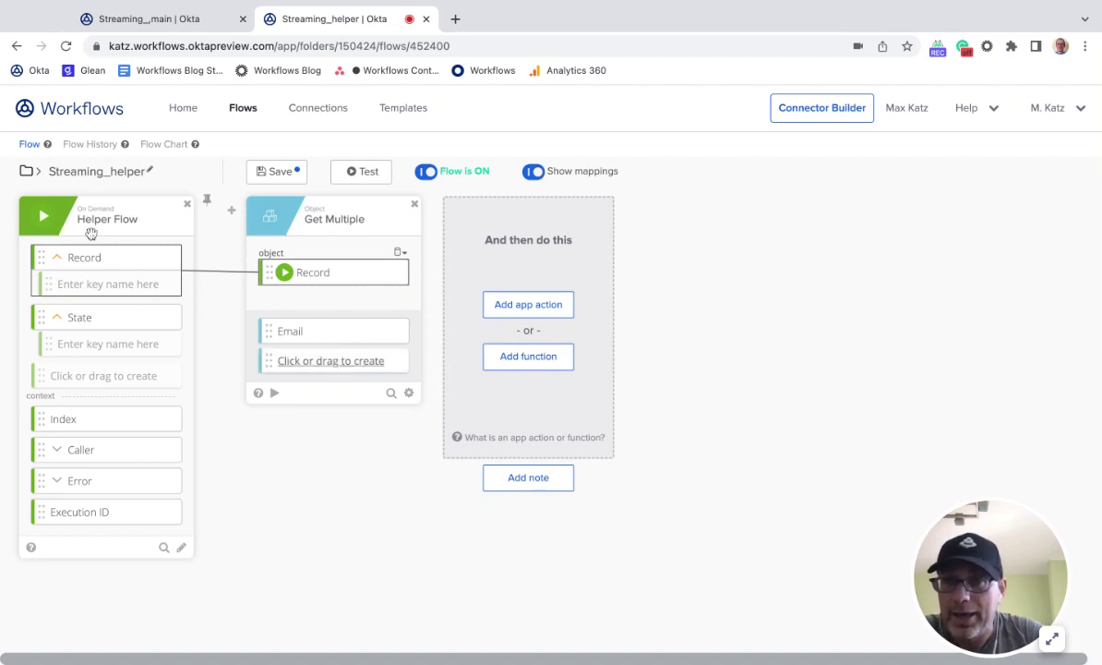
click(83, 145)
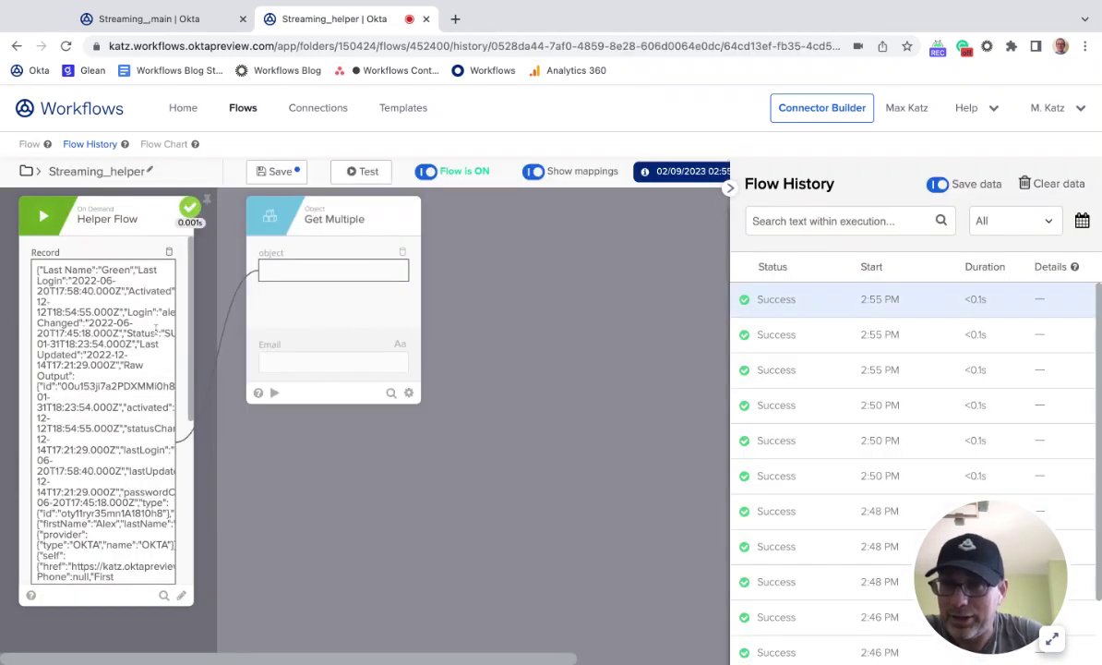
click(155, 265)
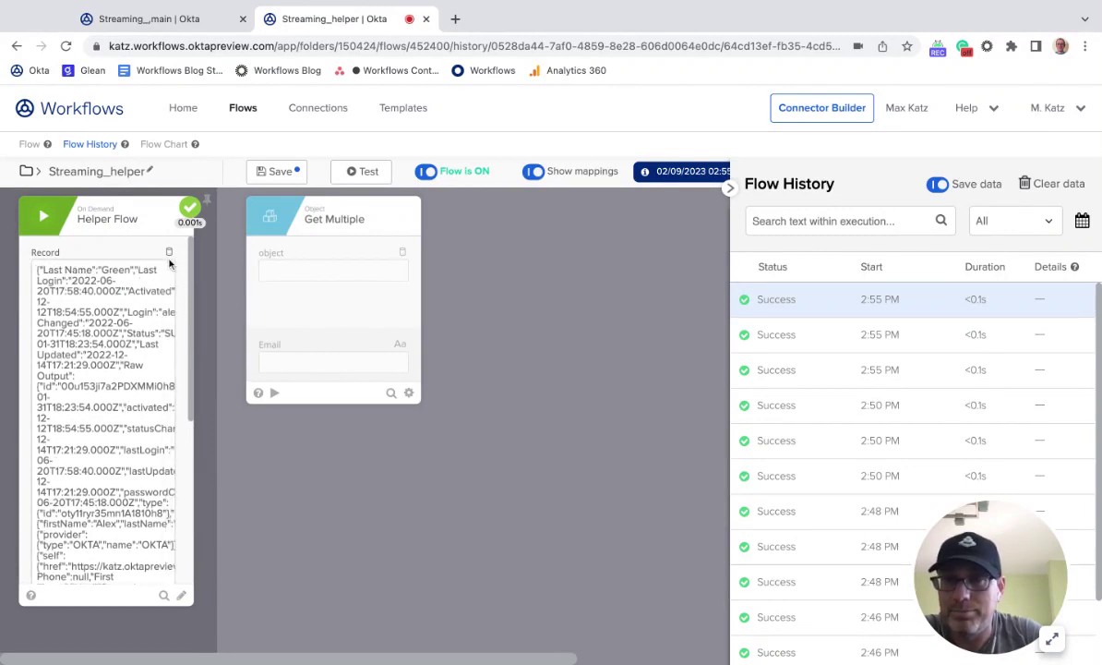
click(153, 254)
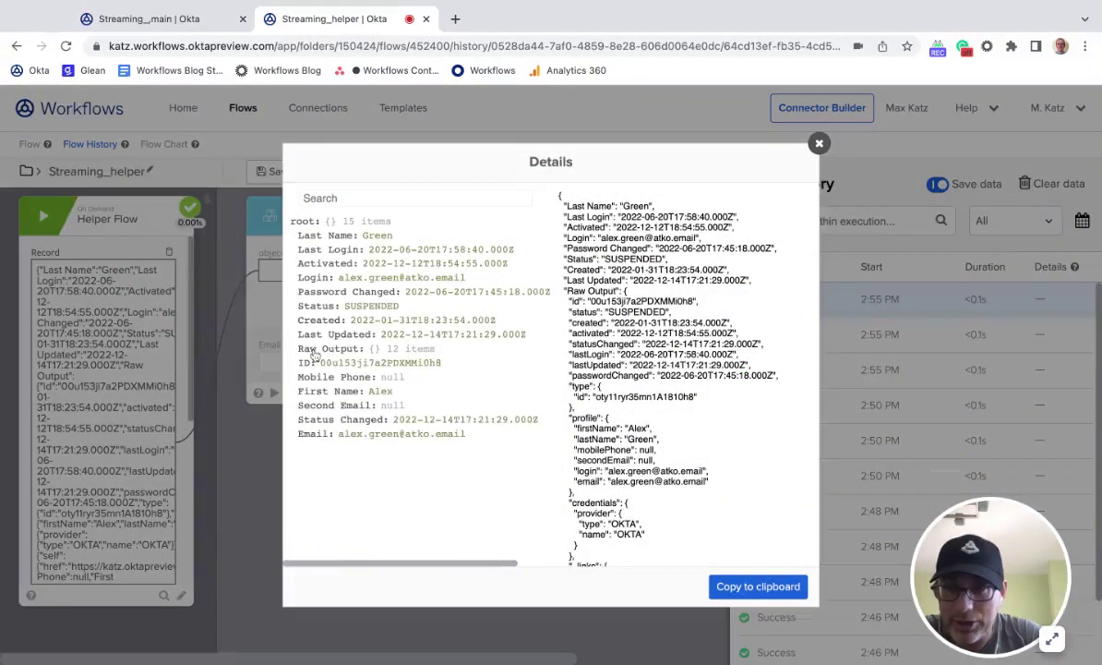
click(322, 349)
click(297, 366)
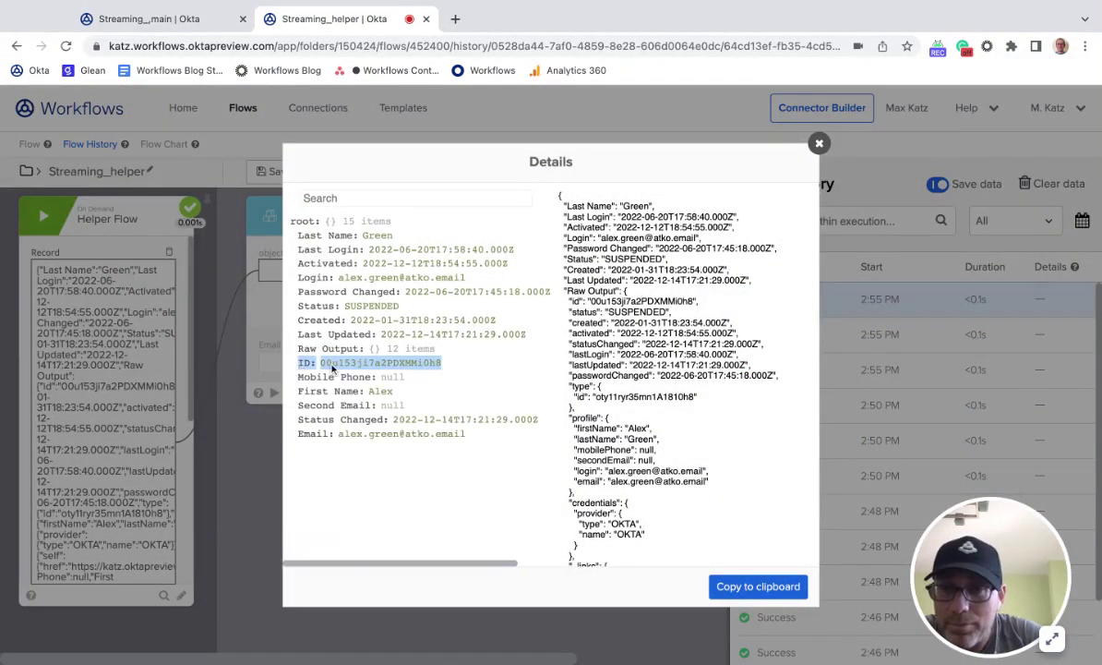
click(296, 363)
double_click(297, 366)
key(ctrl+c)
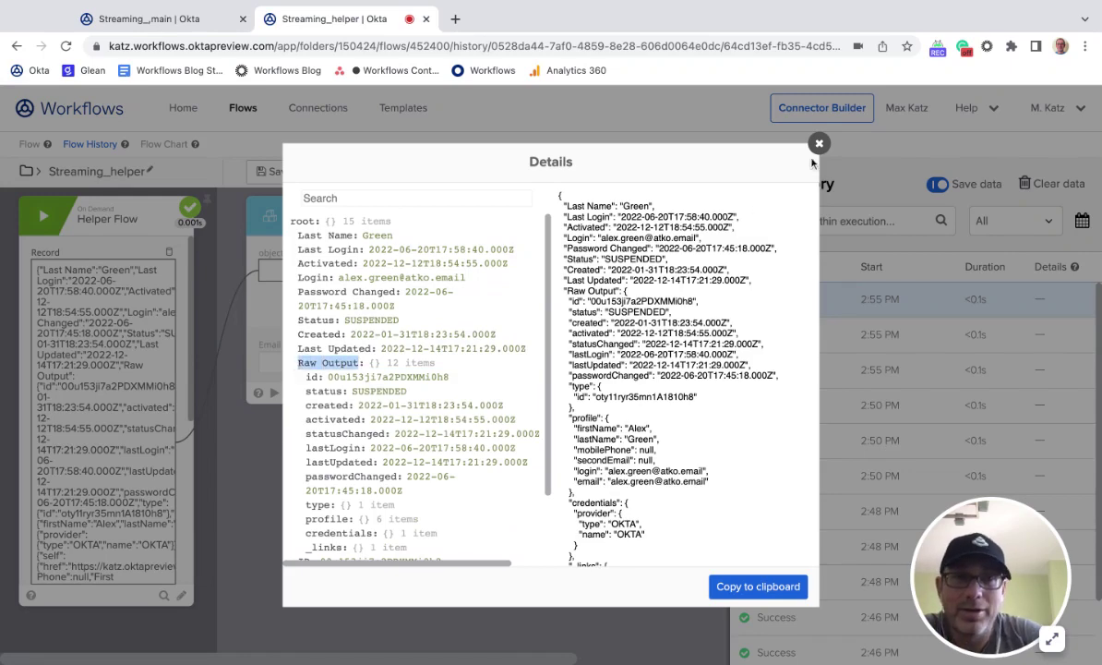
click(818, 145)
Step: Add a Raw Output key of type Object to the Get Multiple outputs and save the helper flow
click(28, 144)
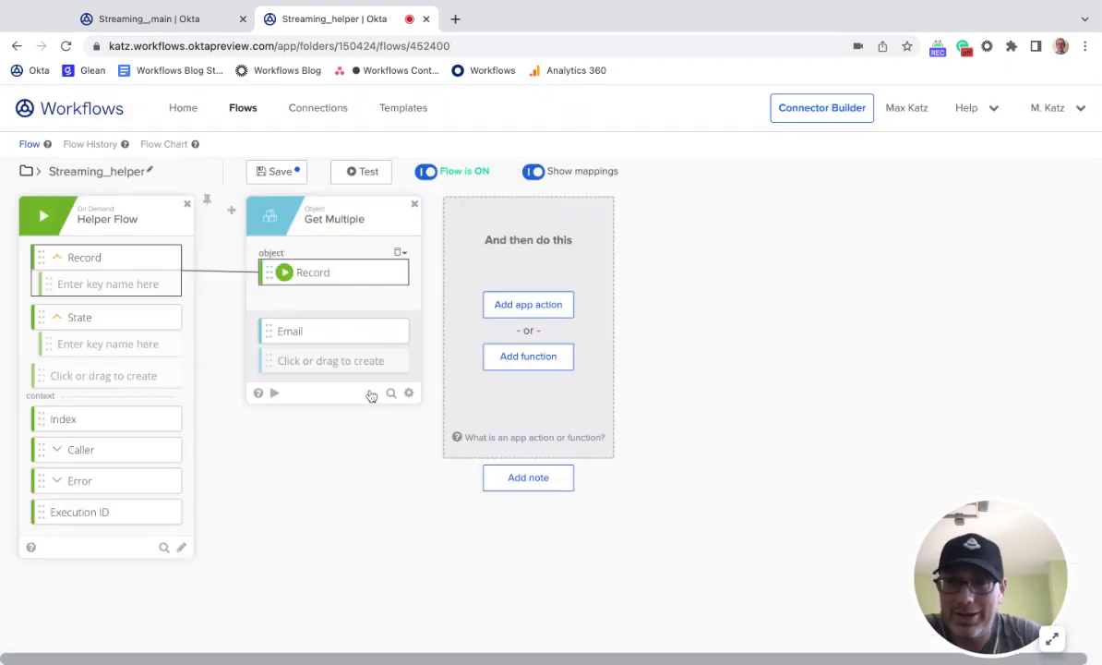
click(331, 361)
key(ctrl+v)
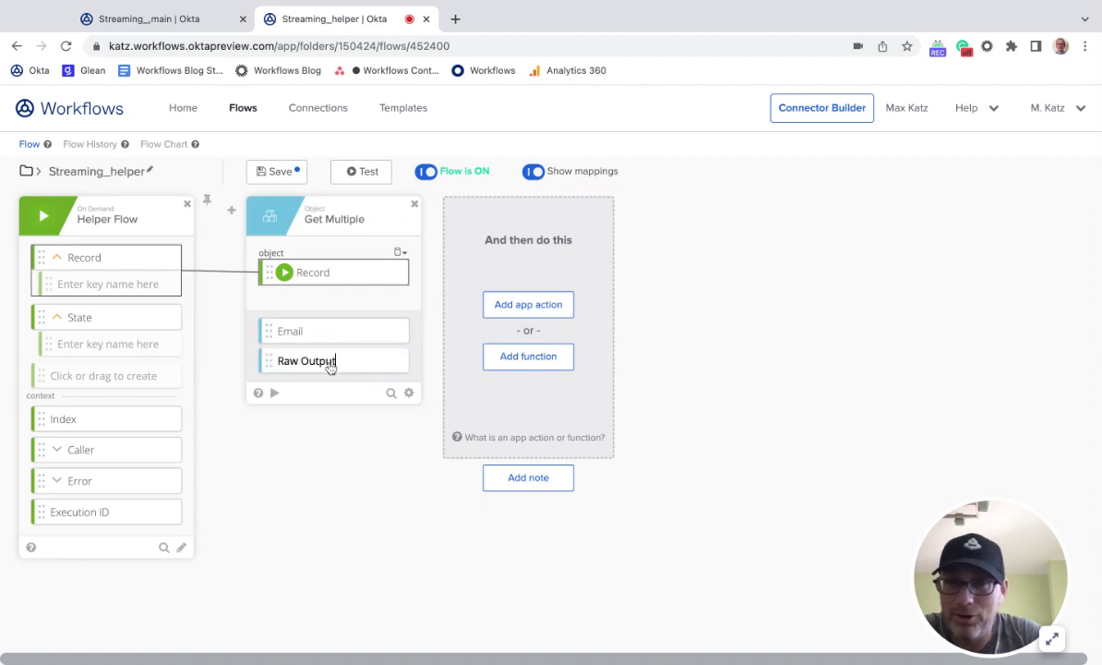
click(381, 451)
click(401, 347)
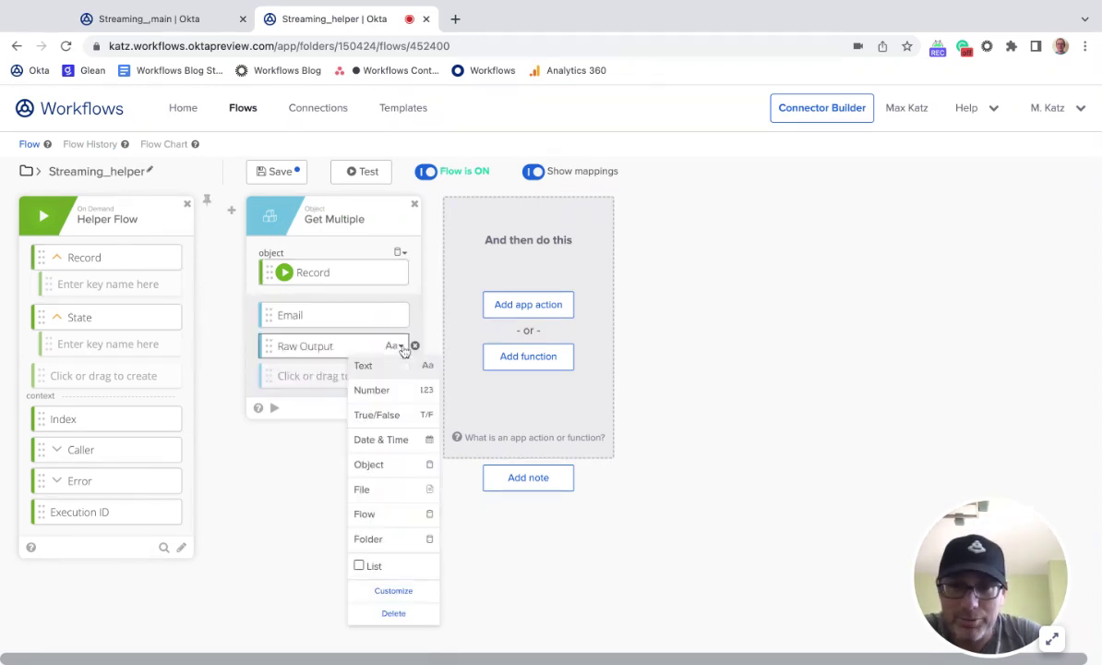
click(397, 471)
click(279, 172)
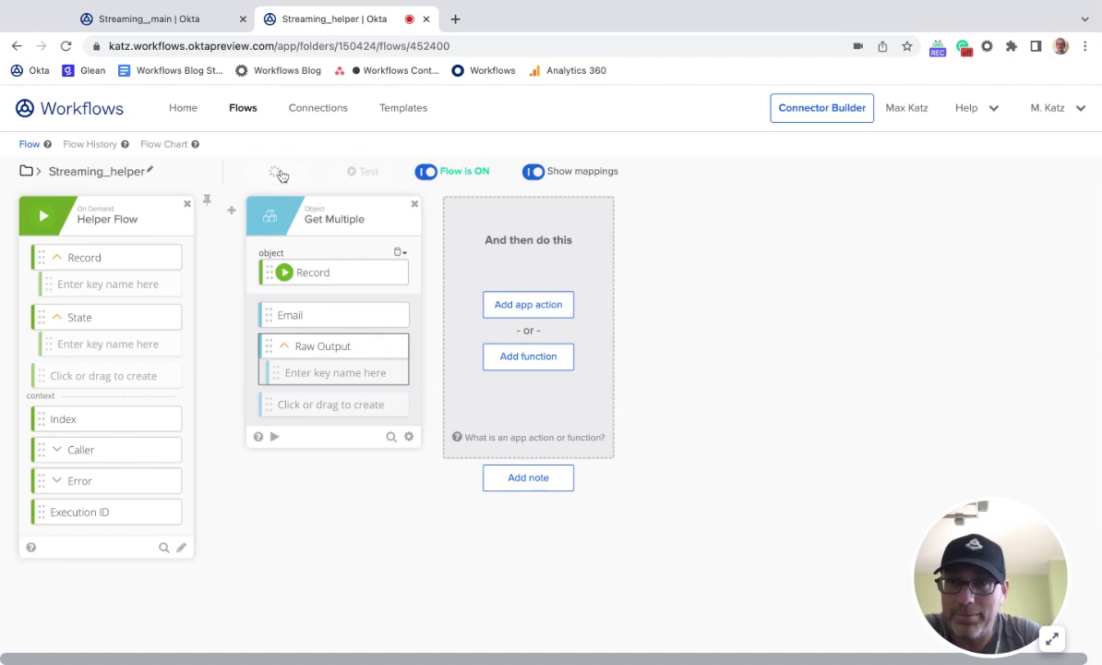
Step: Test the Streaming__main flow again and bring up the Streaming_helper flow's execution history
click(90, 145)
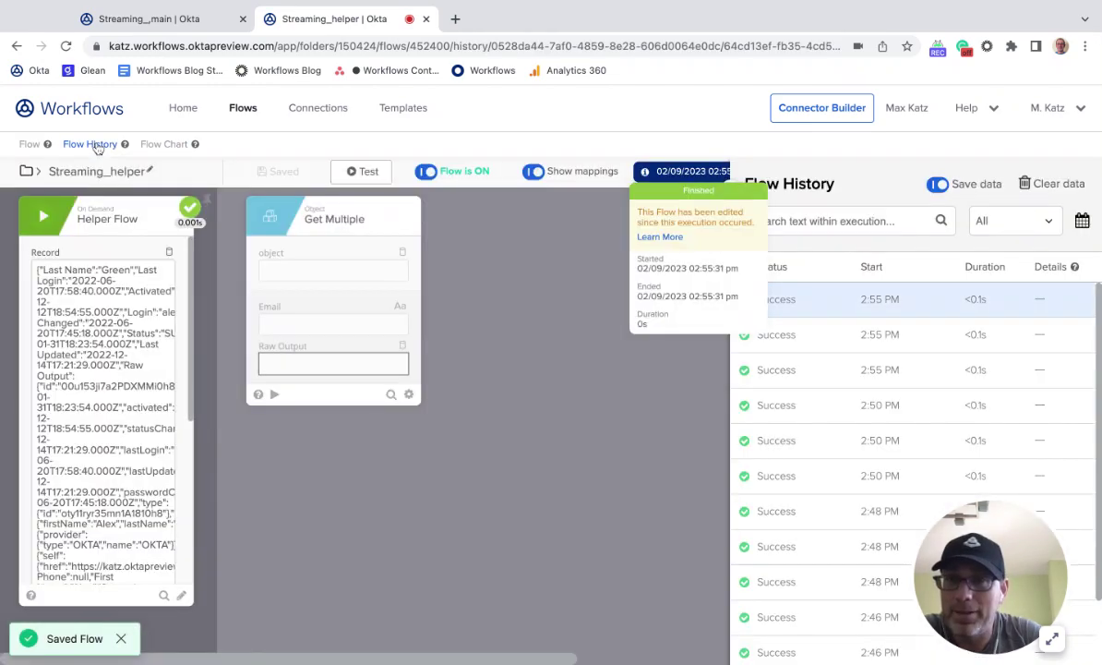
click(184, 20)
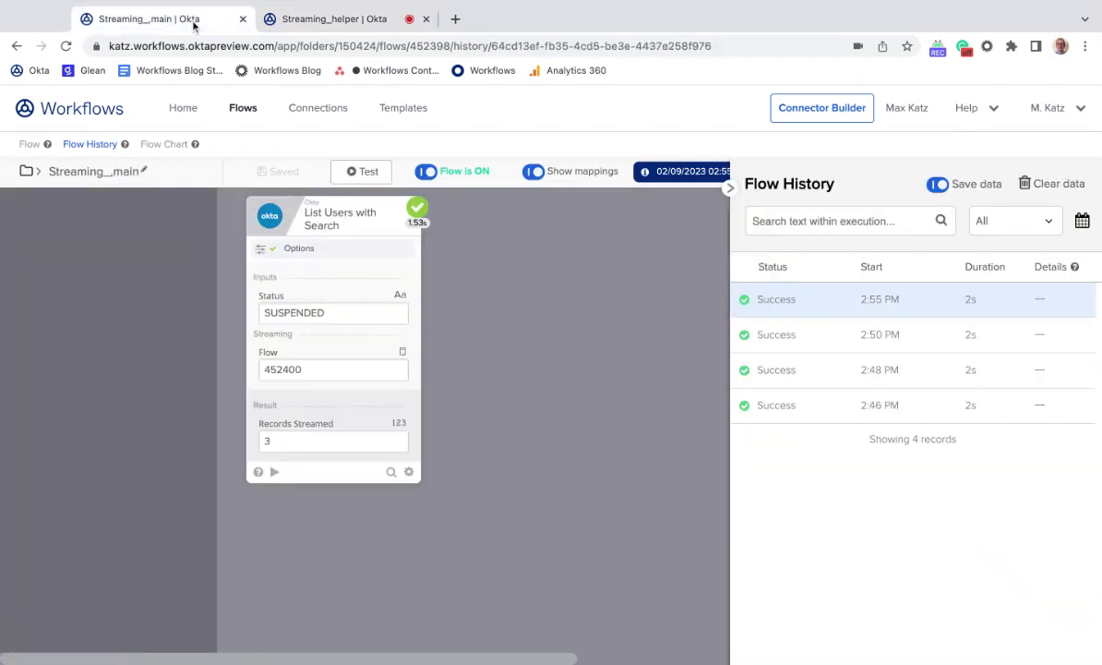
click(363, 171)
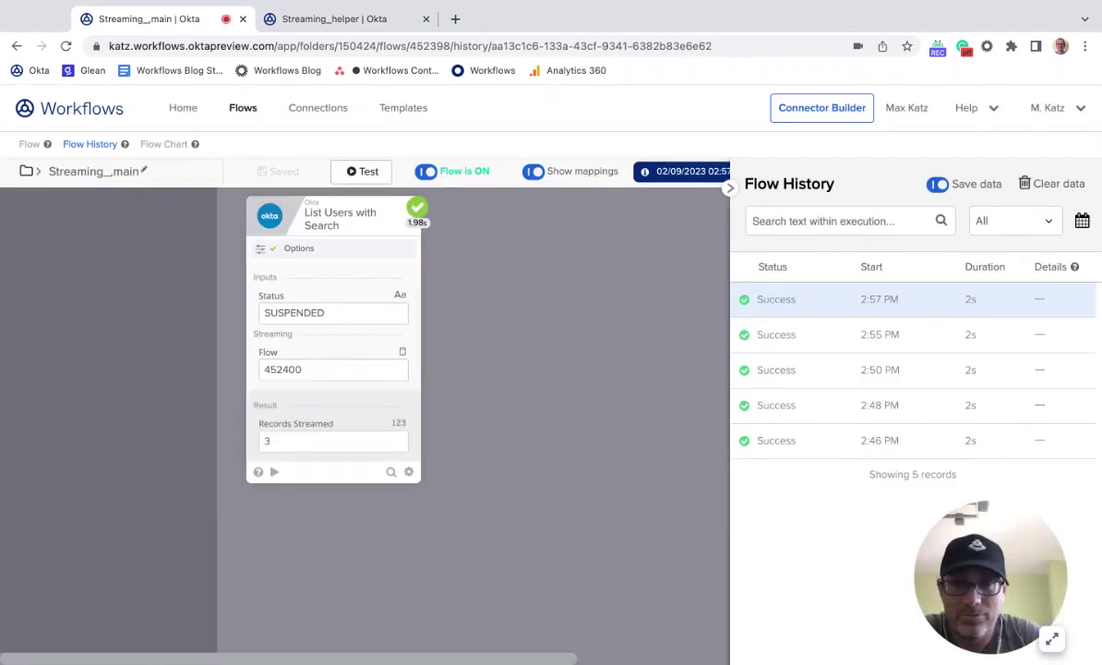
click(335, 18)
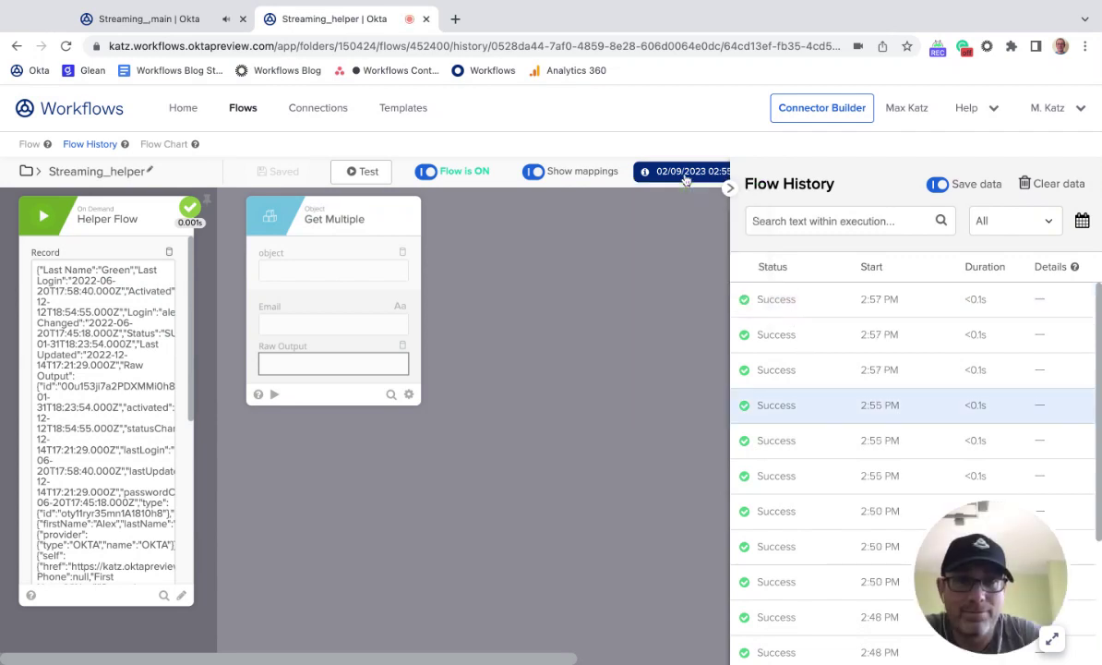
Step: Examine the Get Multiple outputs in the latest helper execution, including the profile object inside the Raw Output details
click(828, 306)
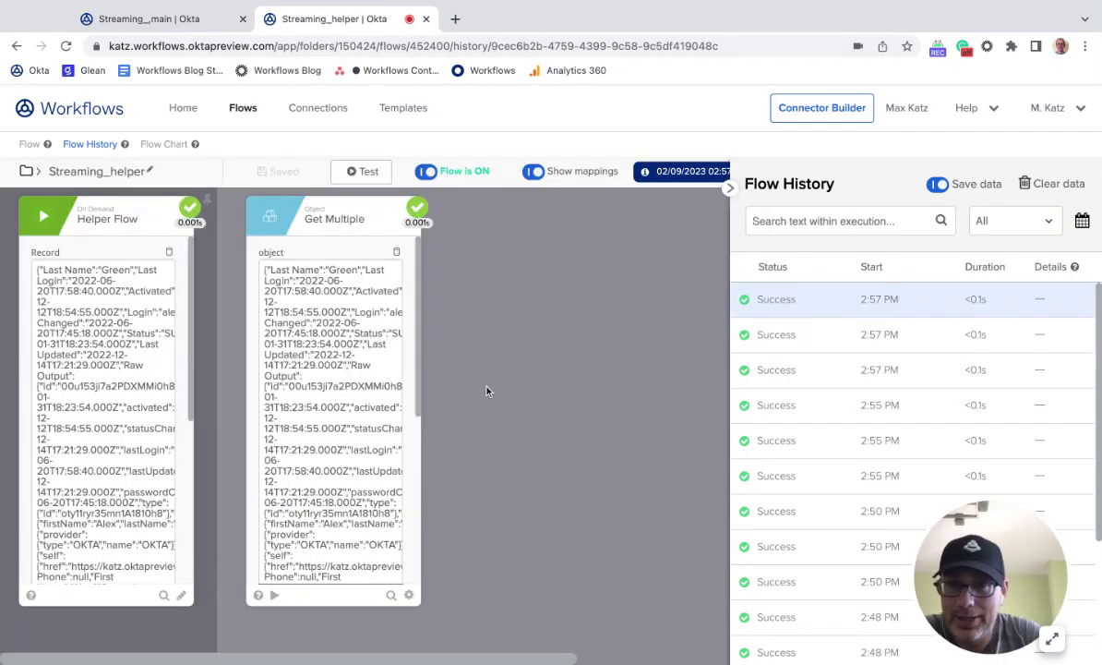
scroll(409, 311, down, 5)
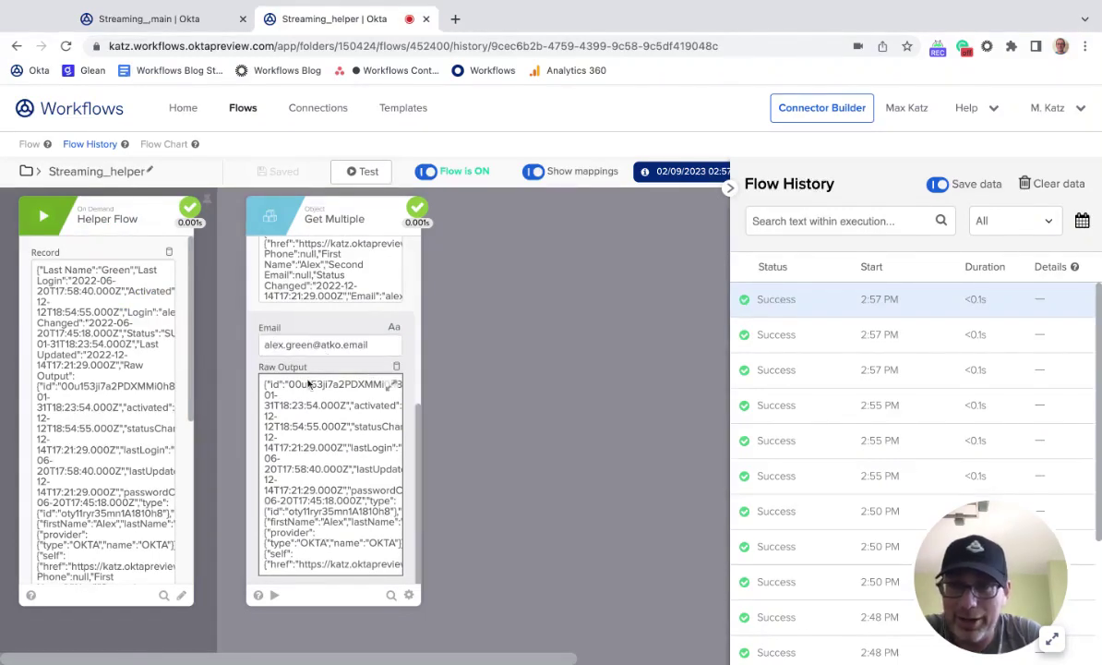
click(395, 392)
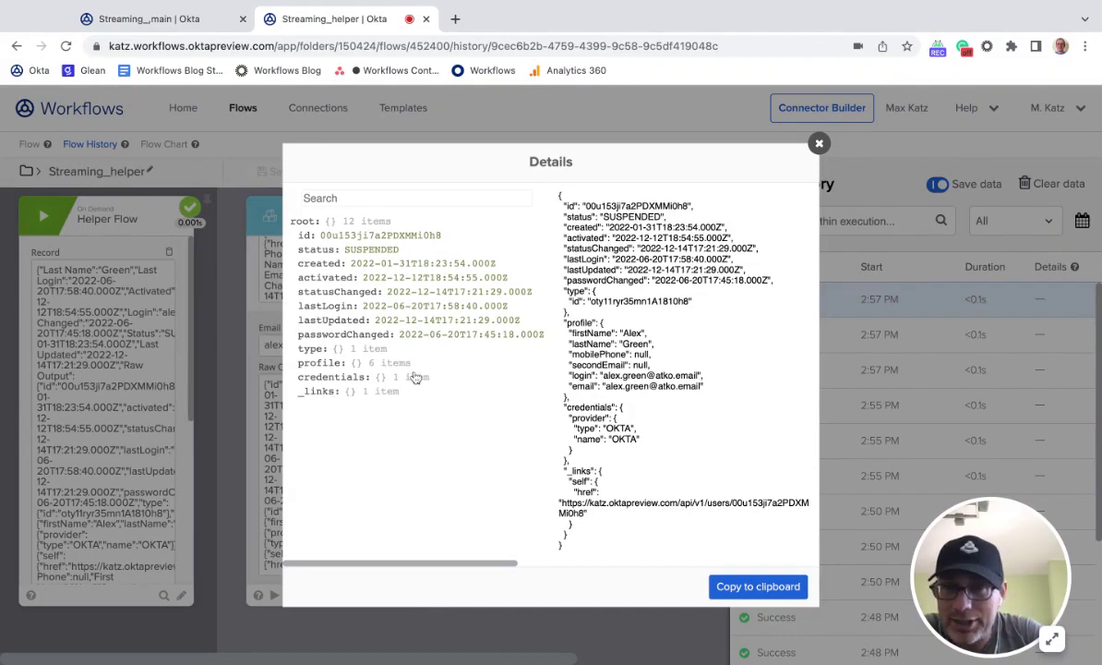
click(305, 363)
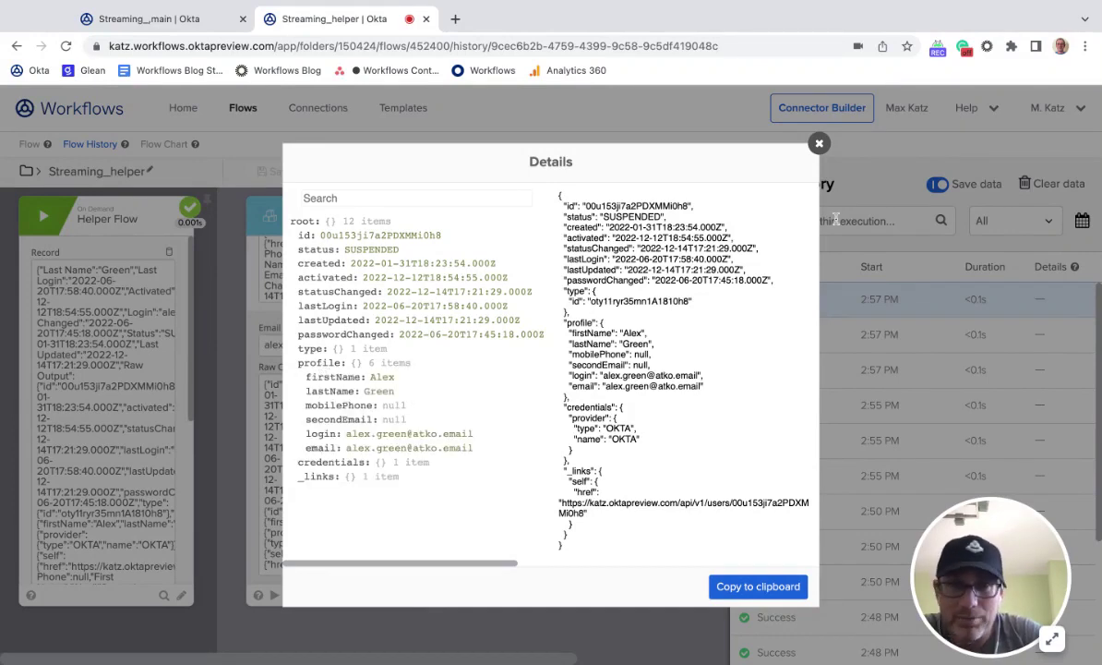
click(819, 144)
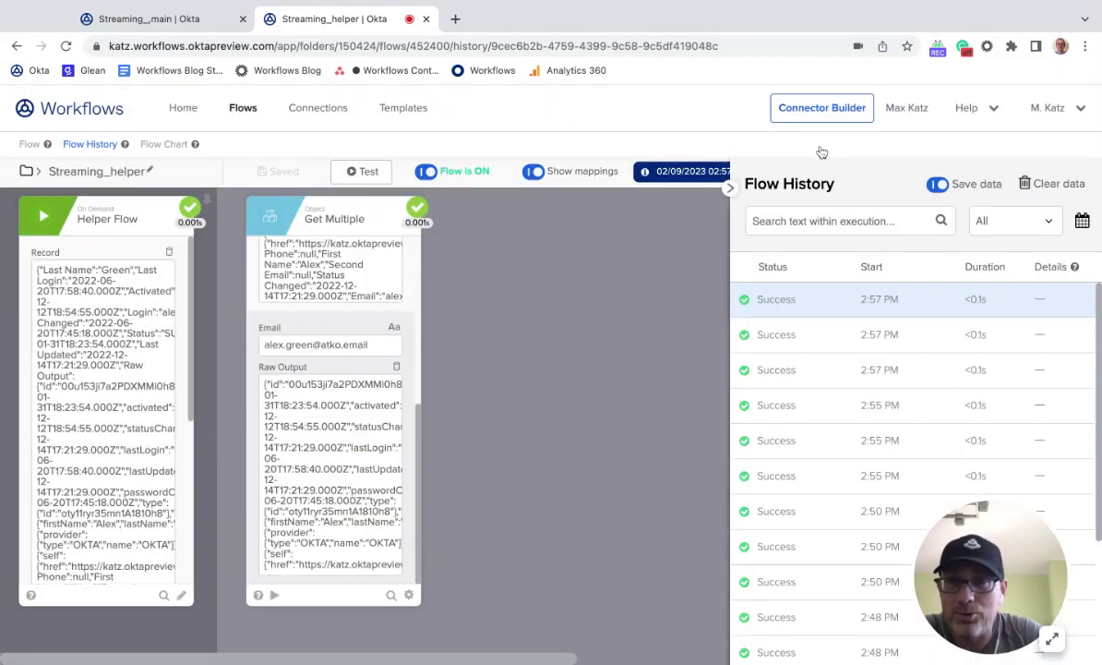
click(392, 385)
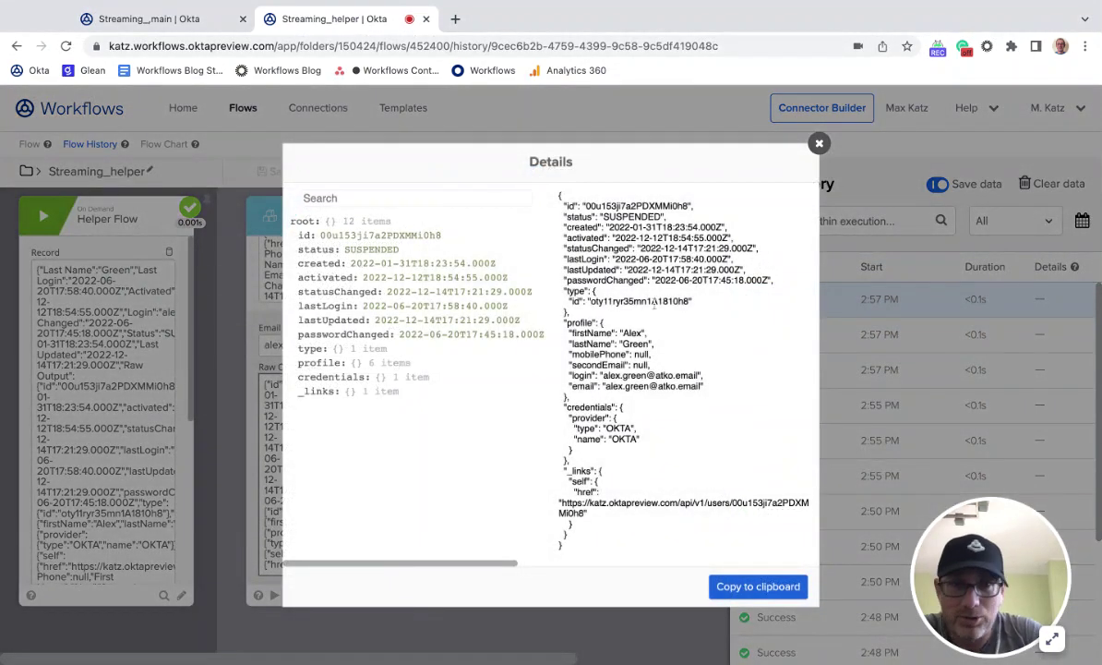
click(820, 145)
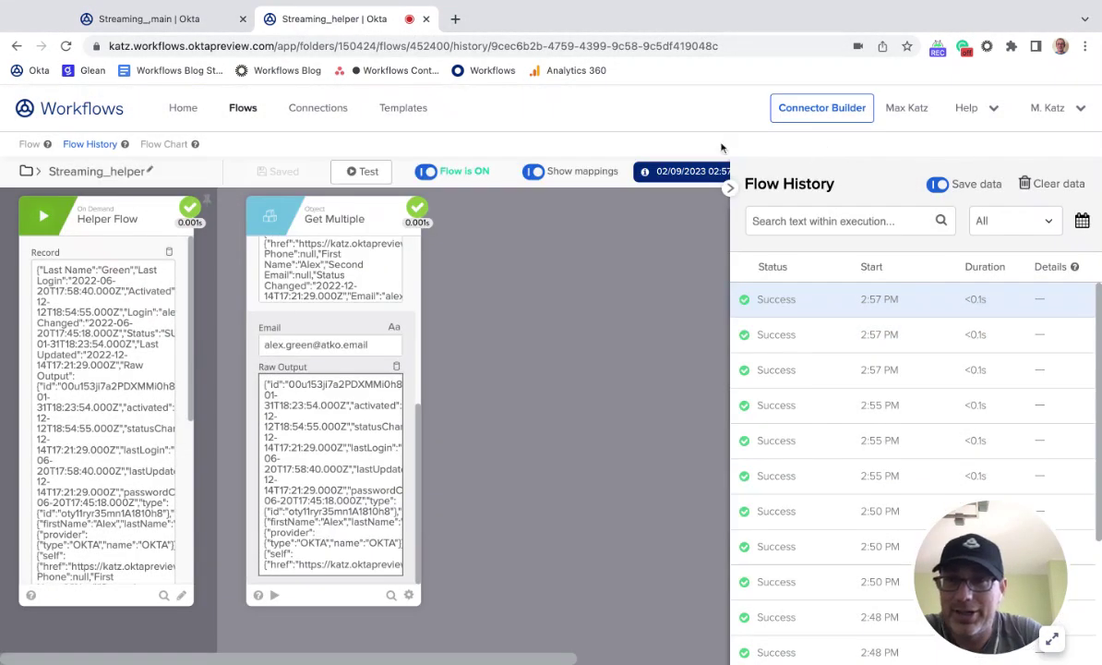
Step: Add a Raw Output.profile key of type Object to the Get Multiple outputs and save the helper flow
click(30, 144)
click(314, 408)
text(Raw Output.profile)
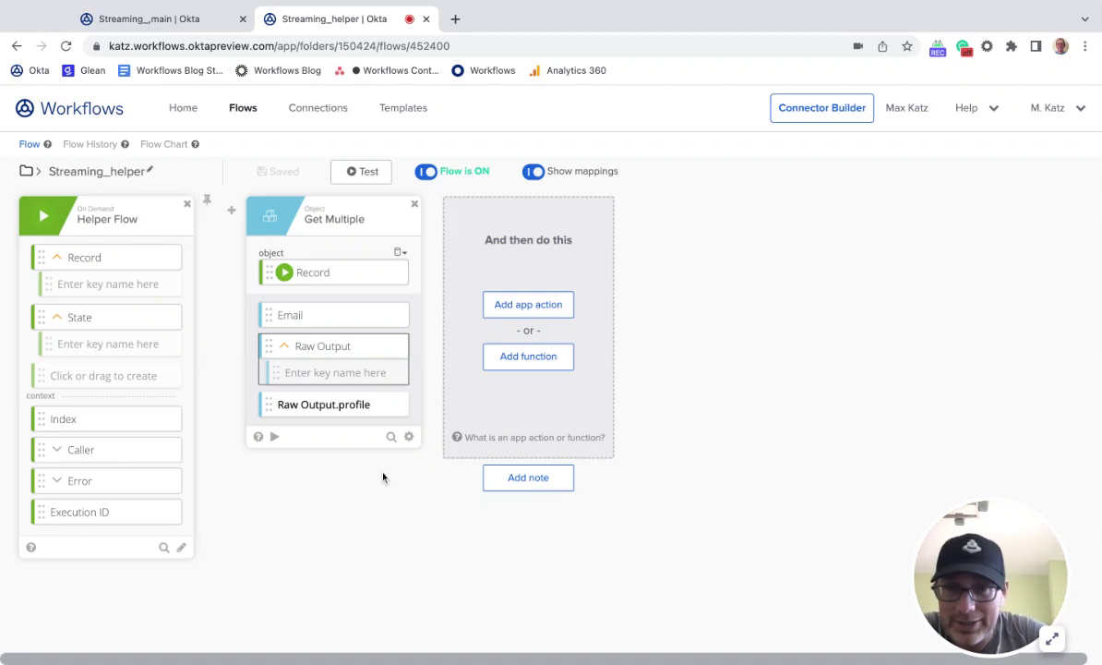
key(Return)
click(402, 410)
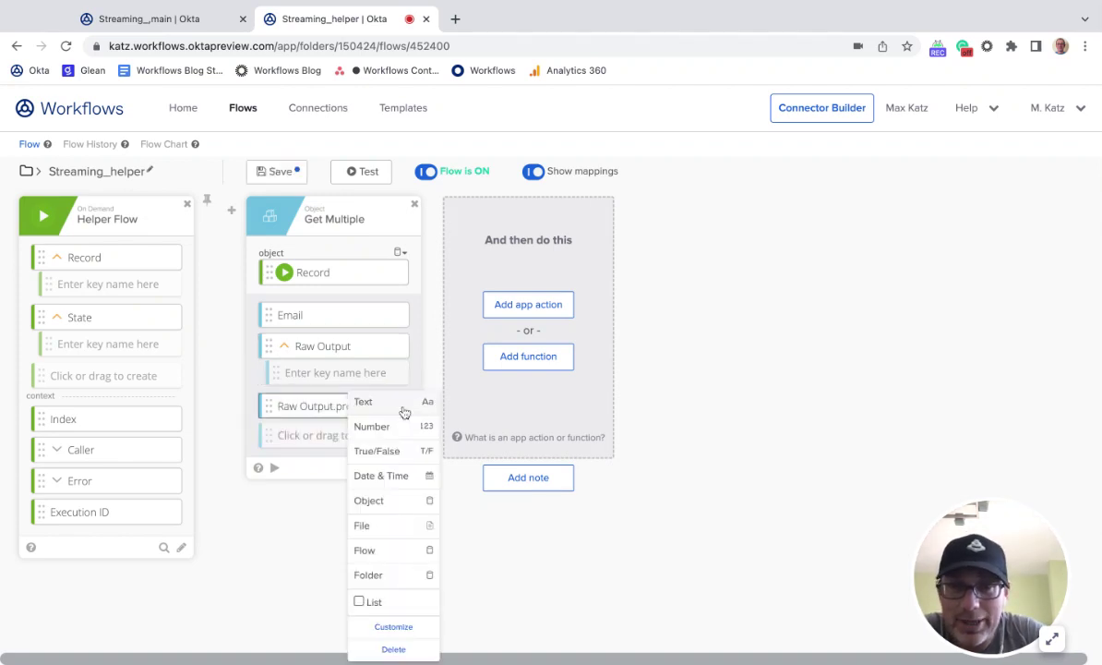
click(386, 498)
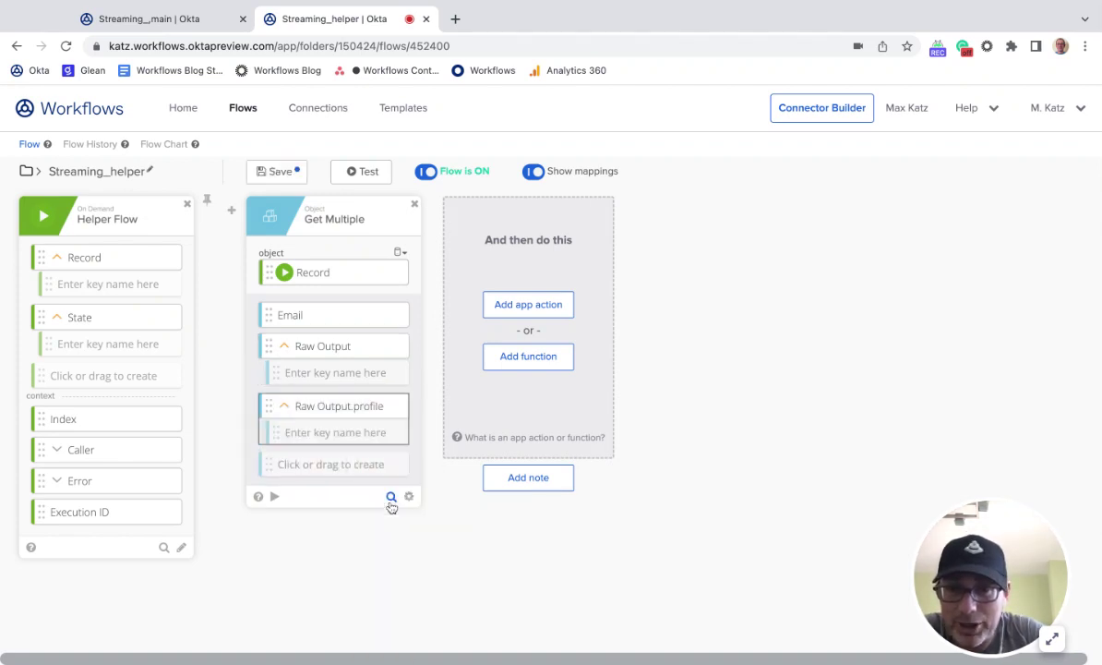
click(285, 177)
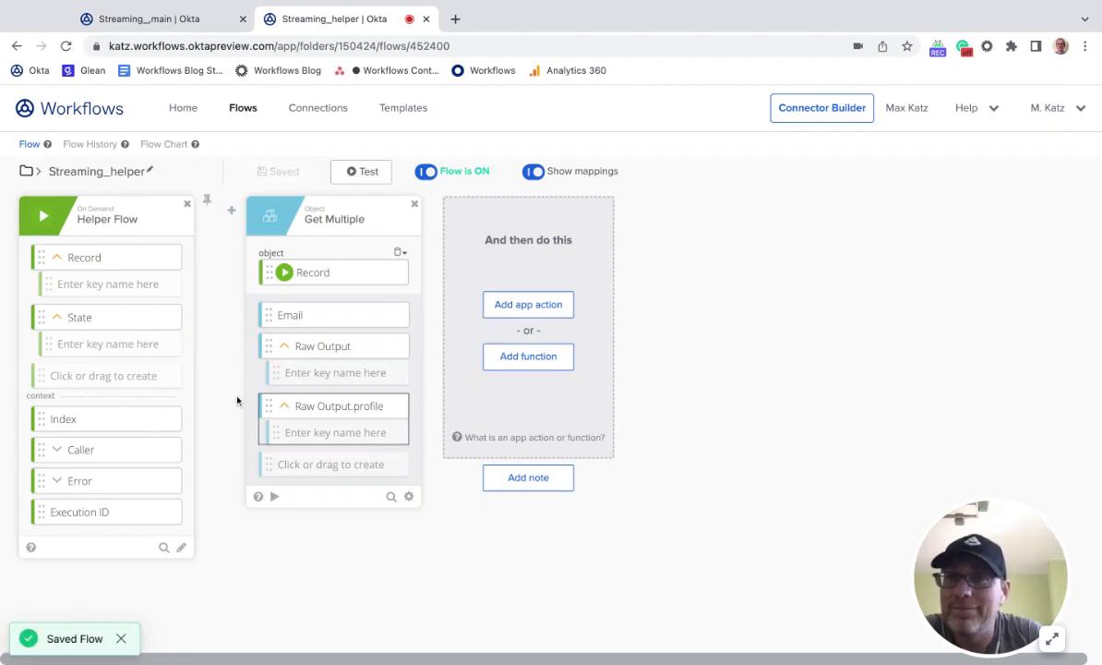
Step: Run the Streaming__main flow as a test and open the newest execution in the Streaming_helper flow's history
click(89, 144)
key(ctrl+shift+Tab)
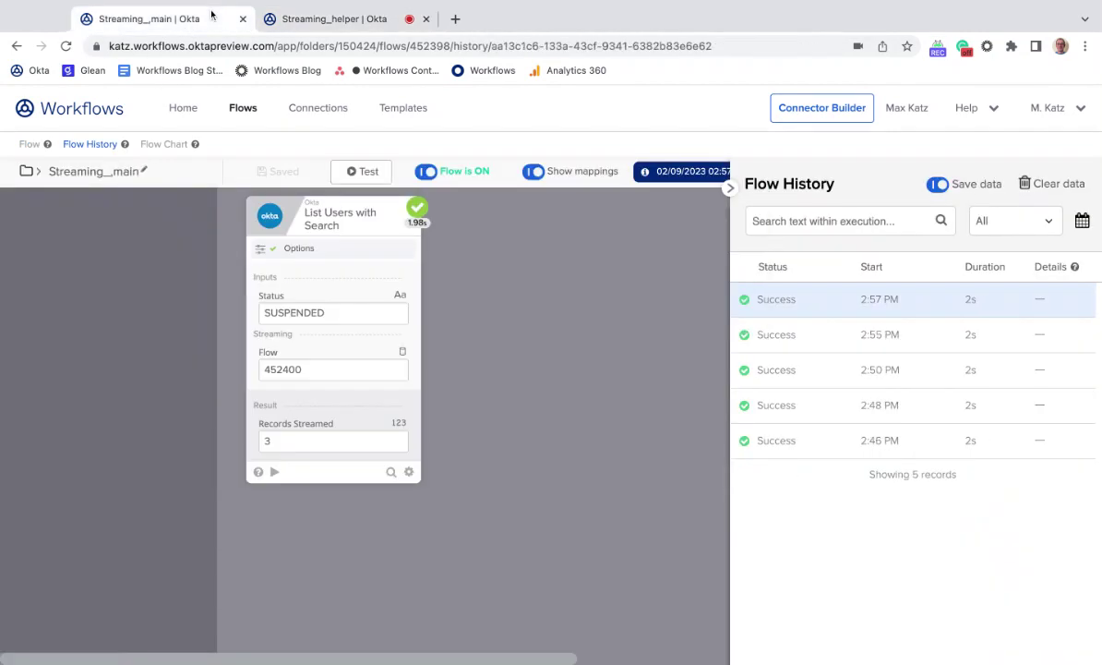
click(367, 172)
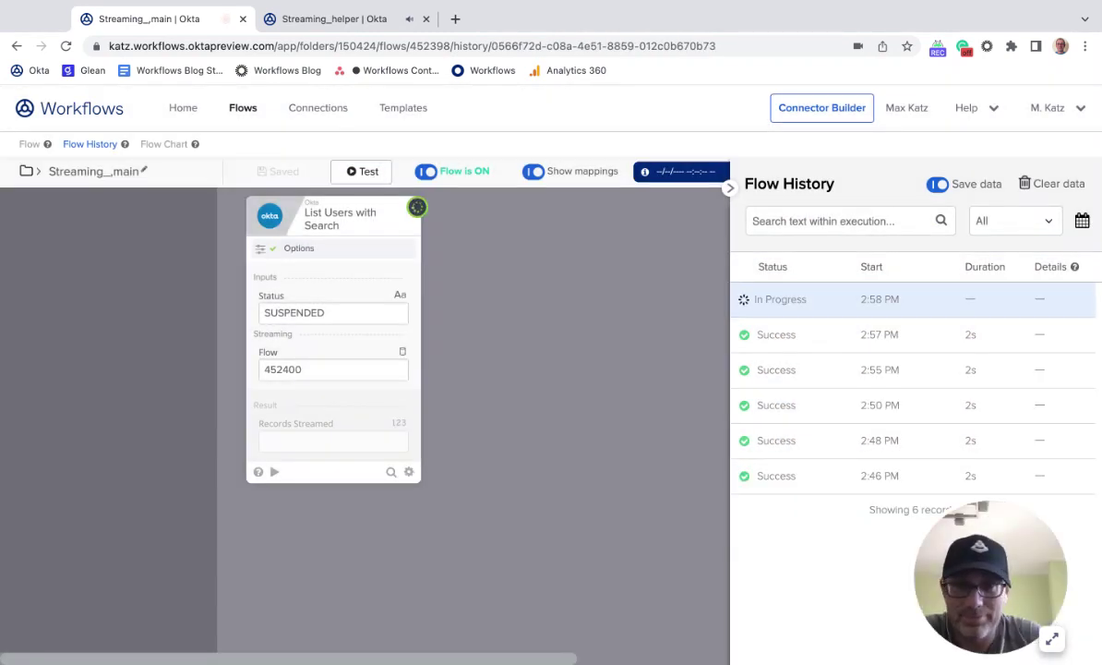
click(346, 19)
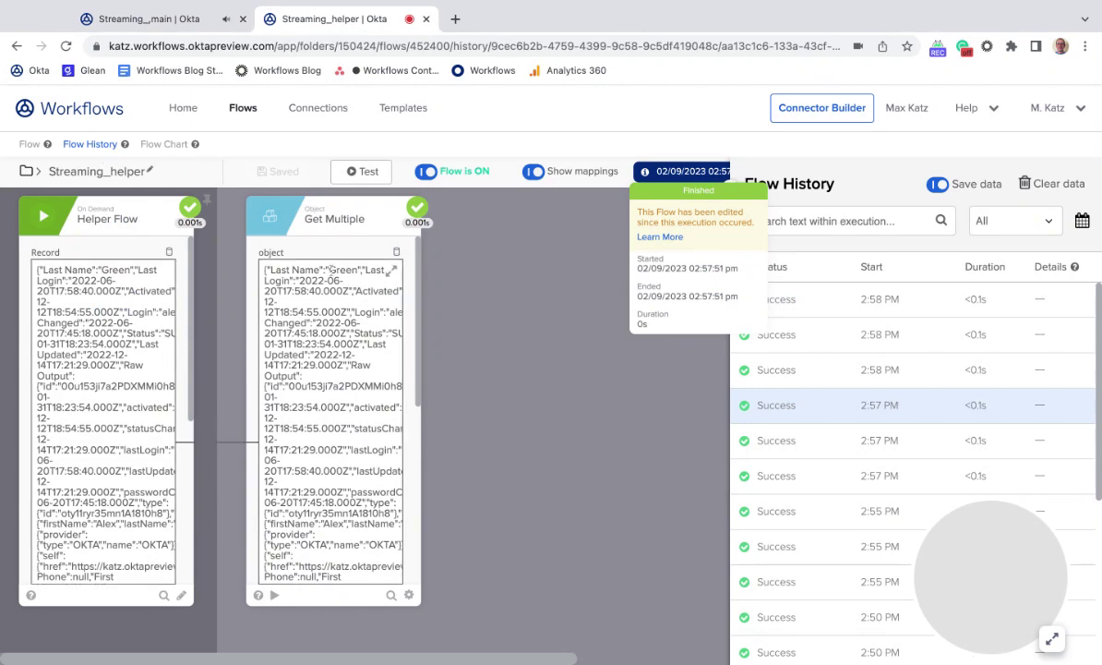
click(787, 293)
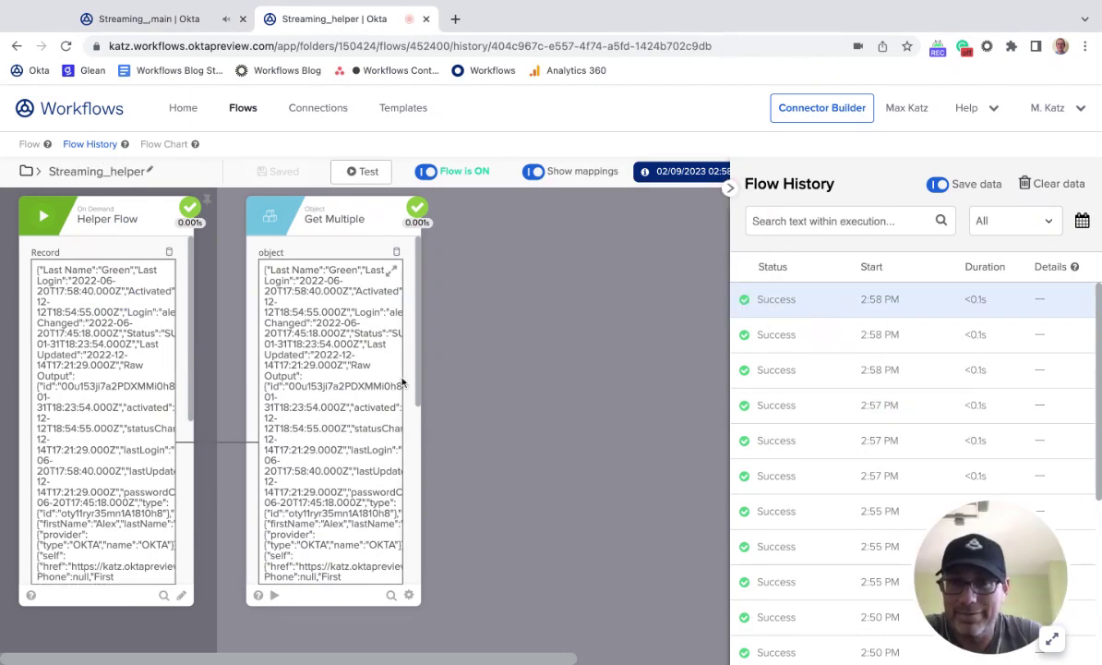
Step: Examine the details of the Raw Output.profile output and of the Record input in this execution
scroll(379, 367, down, 5)
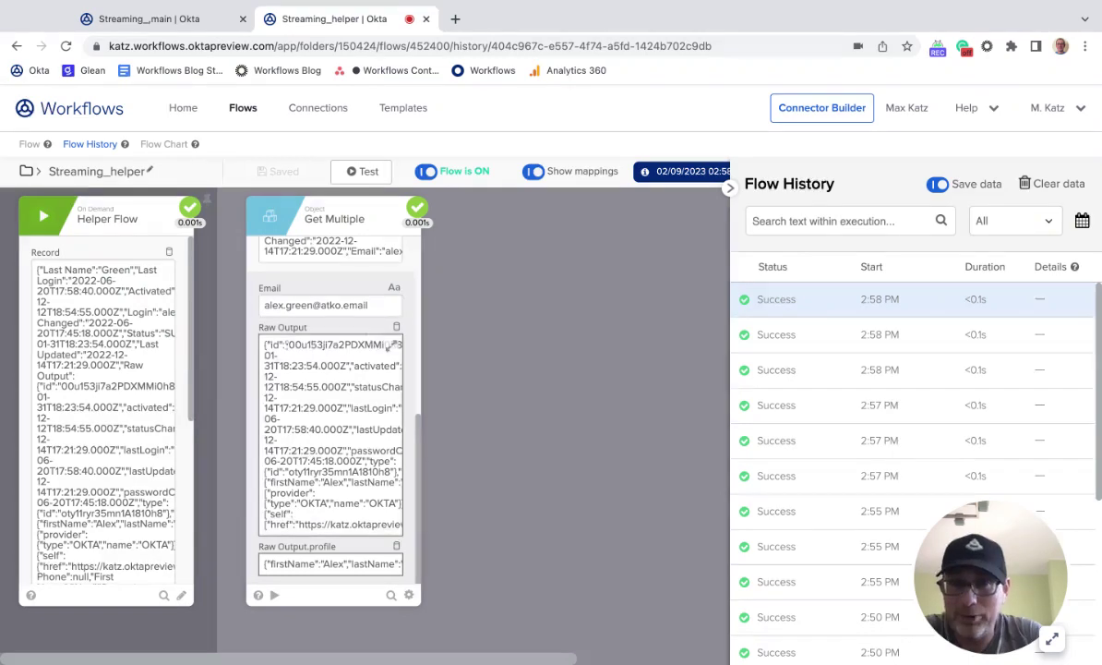
click(394, 565)
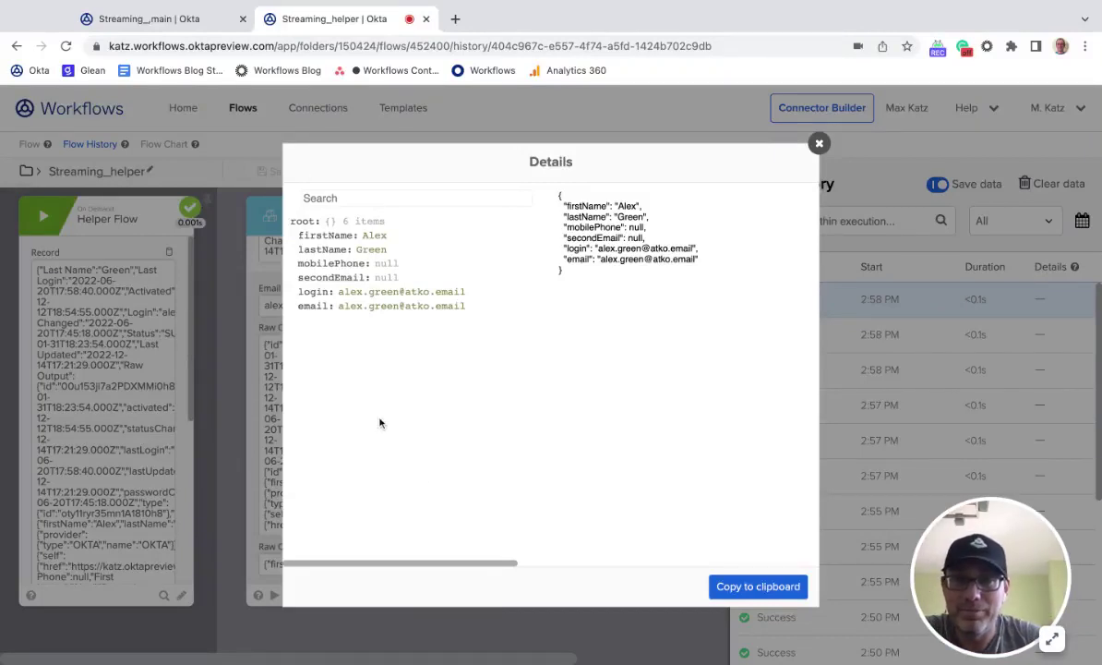
click(819, 143)
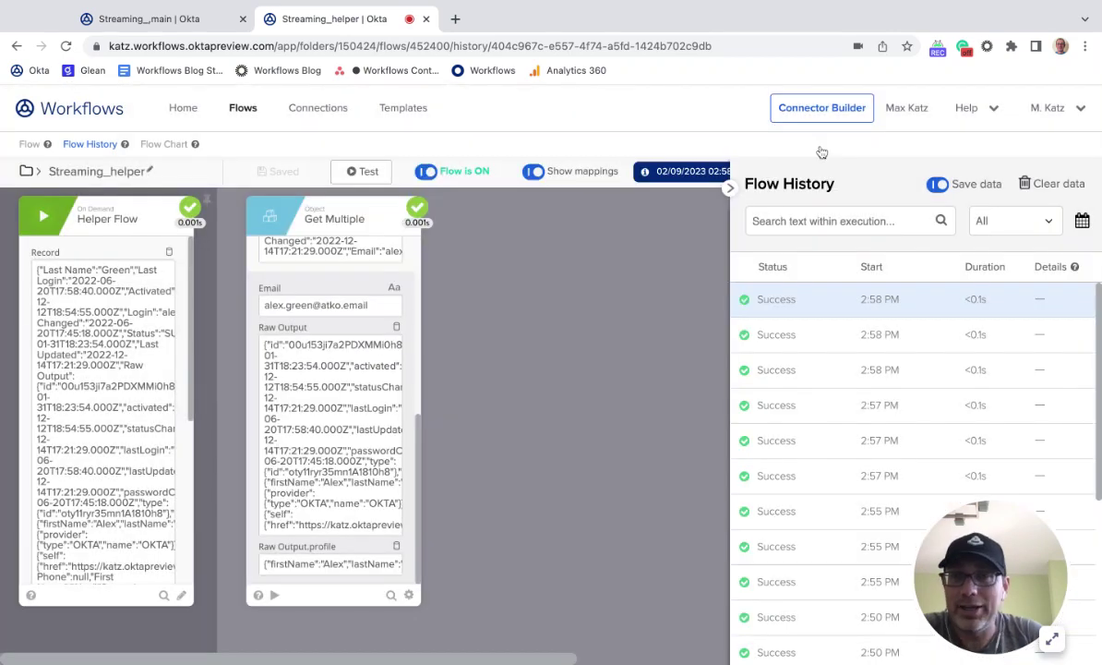
click(153, 259)
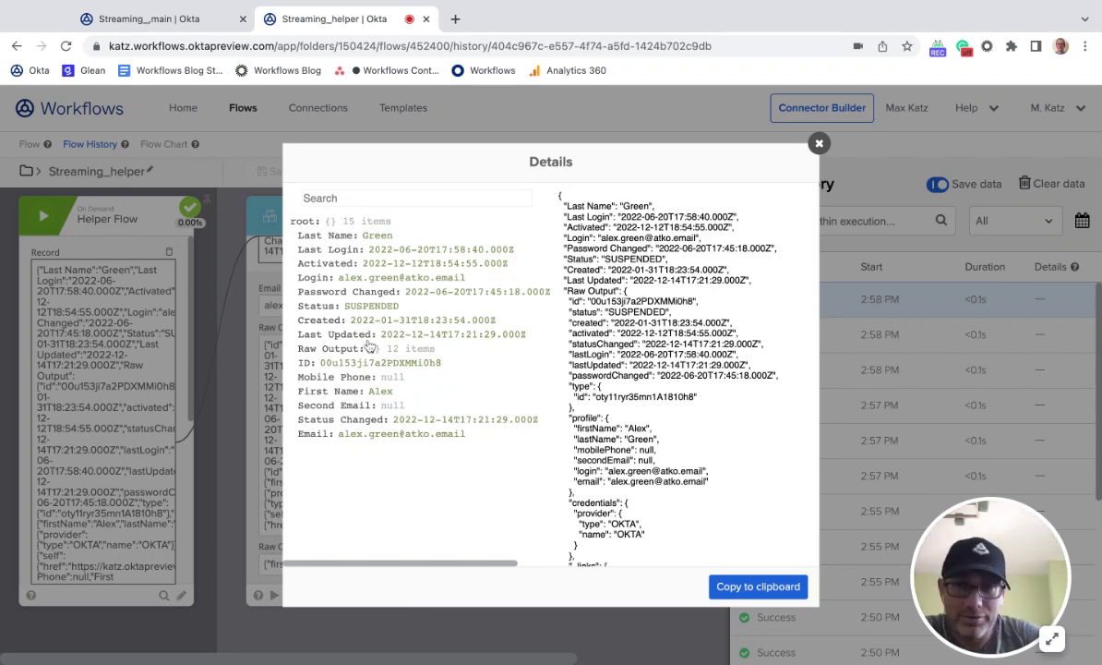
key(Escape)
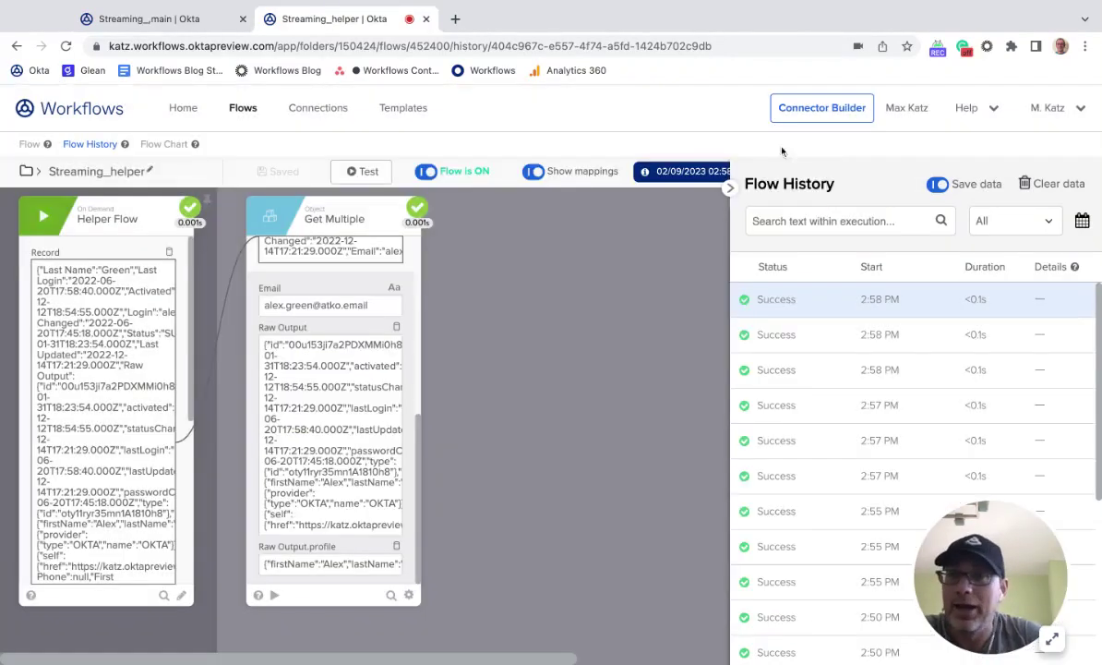
Step: Delete the Get Multiple card from the Streaming_helper flow and save the flow
click(30, 144)
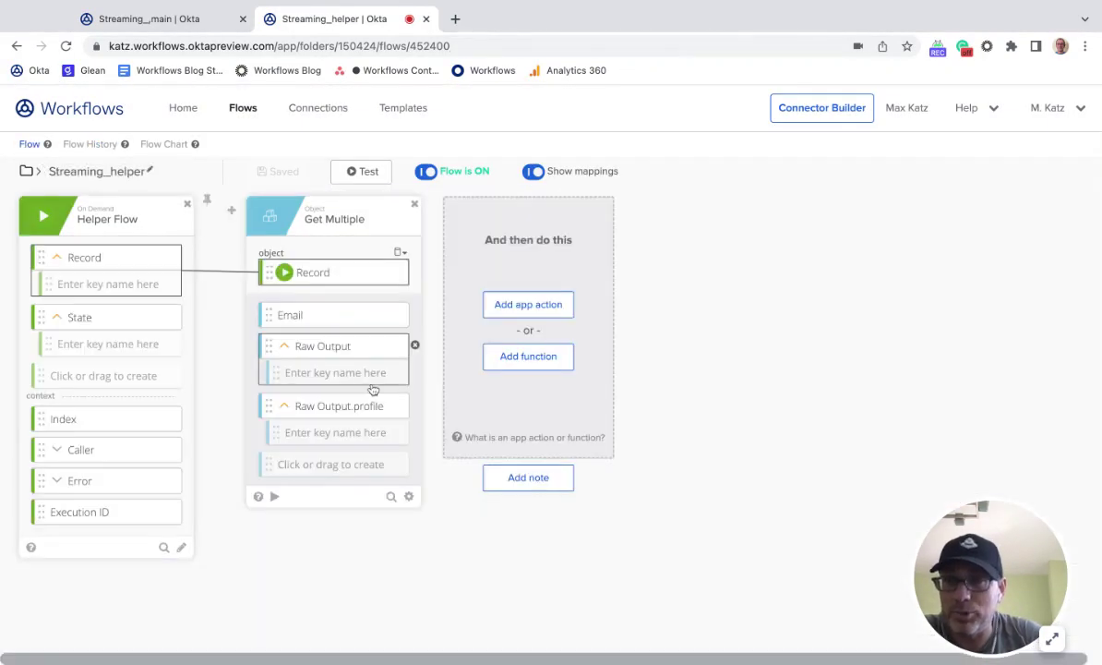
click(414, 205)
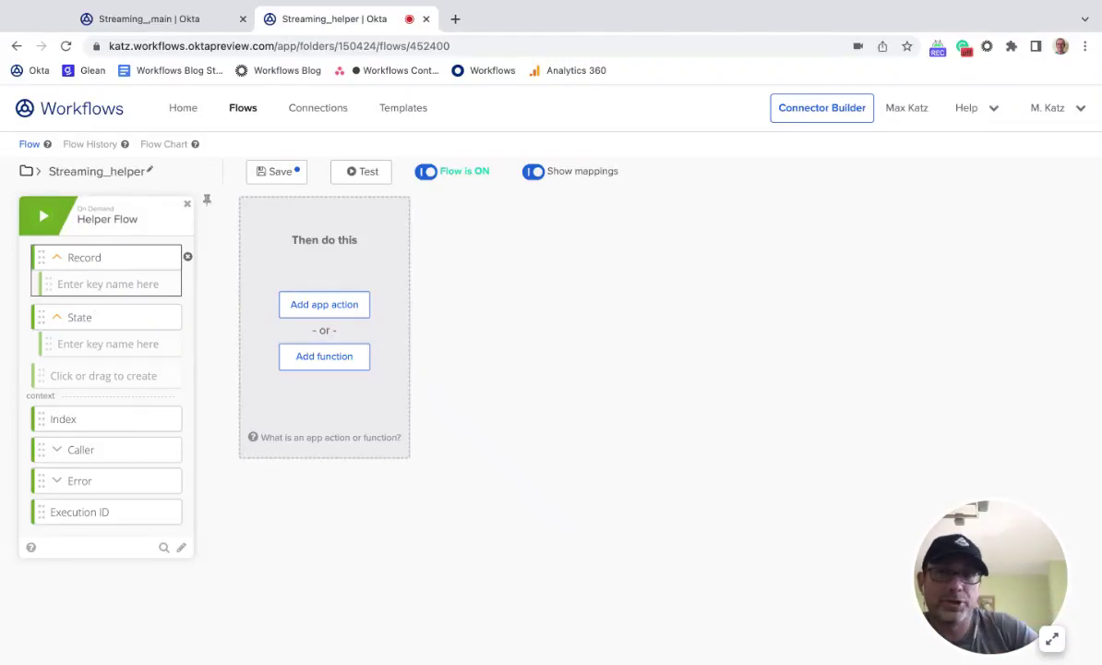
click(280, 171)
Step: Delete the List Users with Search card from the Streaming__main flow
click(166, 20)
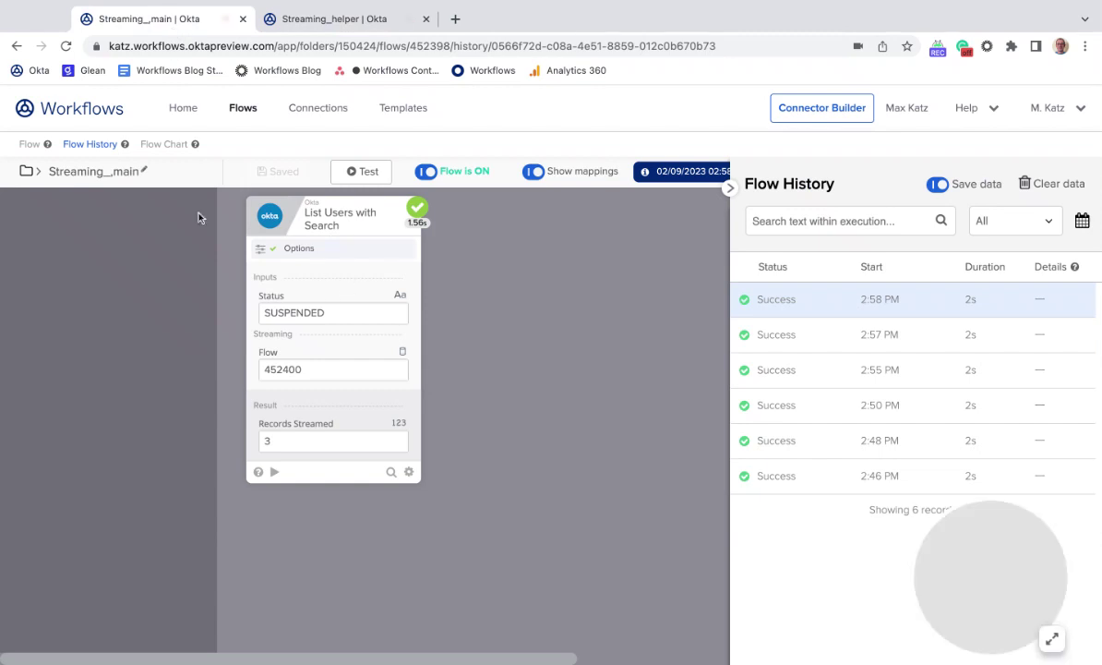
click(29, 144)
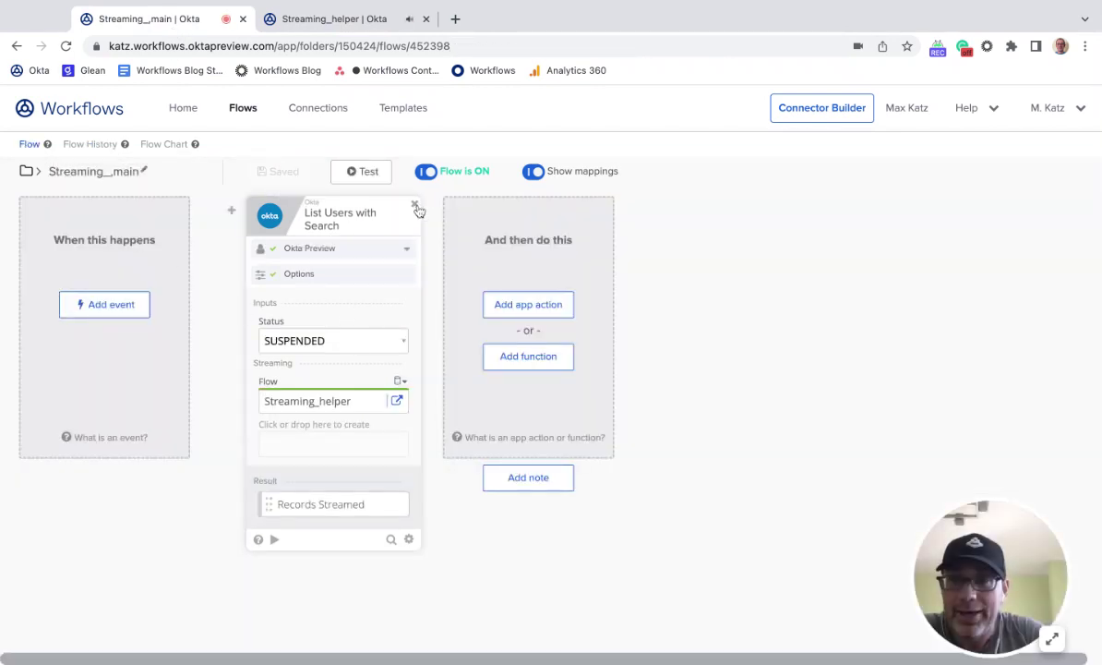
click(416, 205)
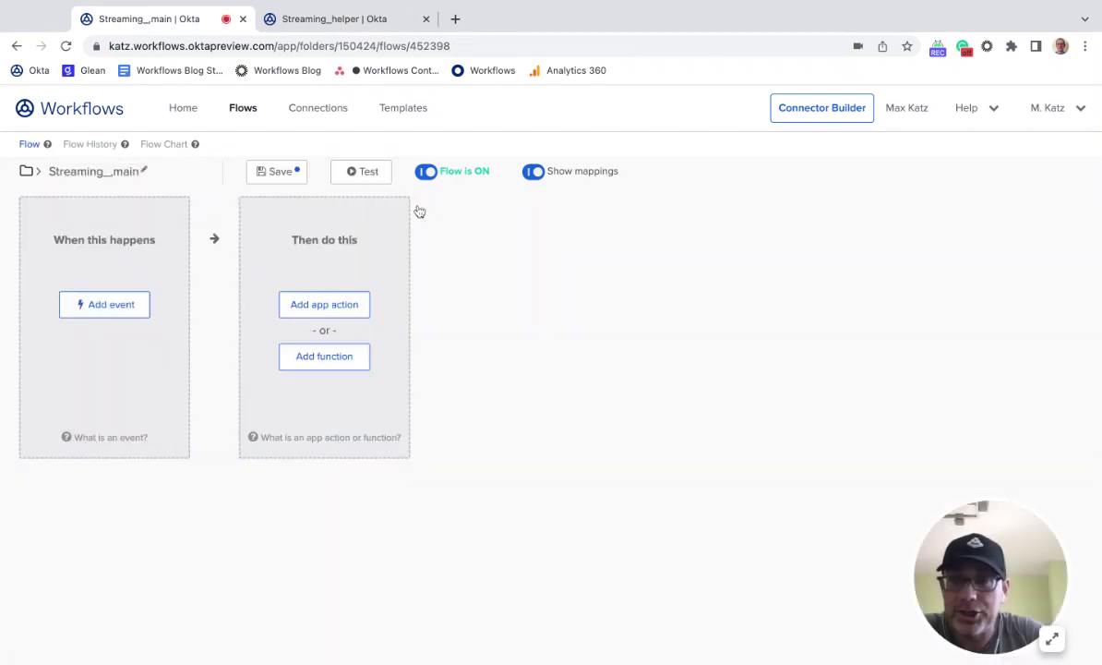
Step: Add the Okta Search Groups action to the Streaming__main flow, searching the Okta actions for "groups"
click(347, 303)
text(okta)
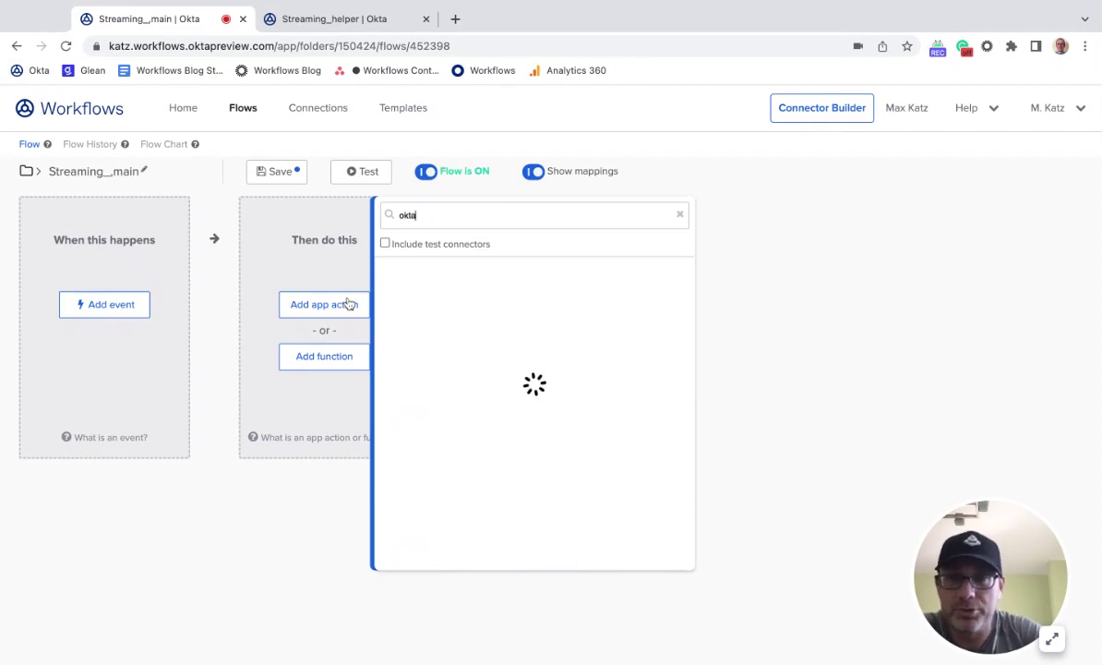
click(411, 288)
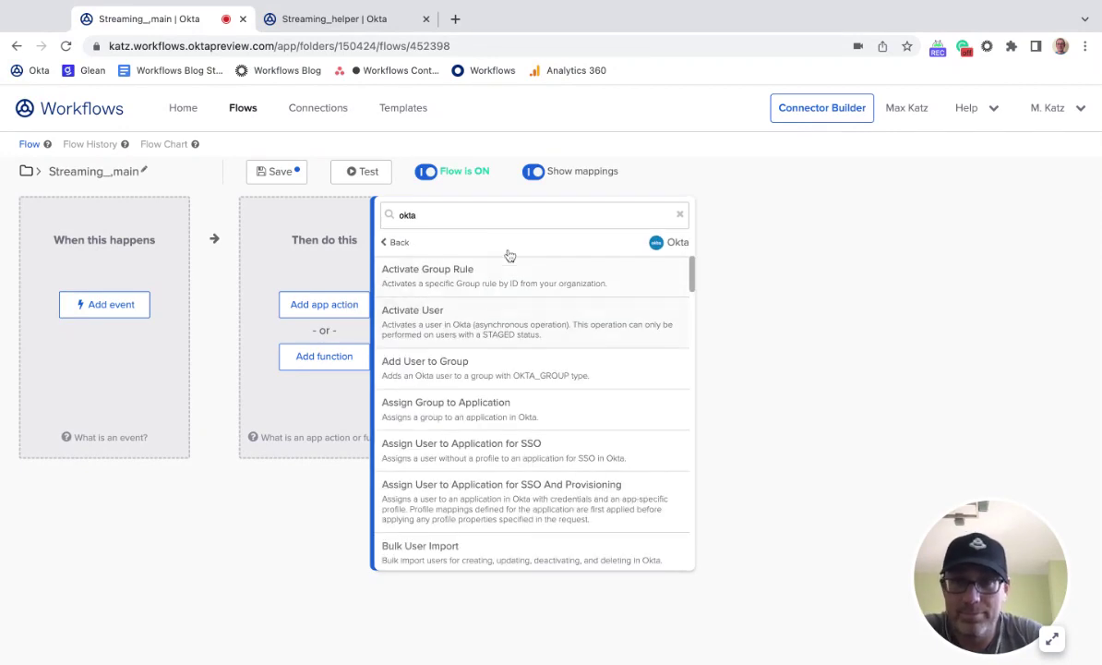
key(ctrl+a)
text(groups)
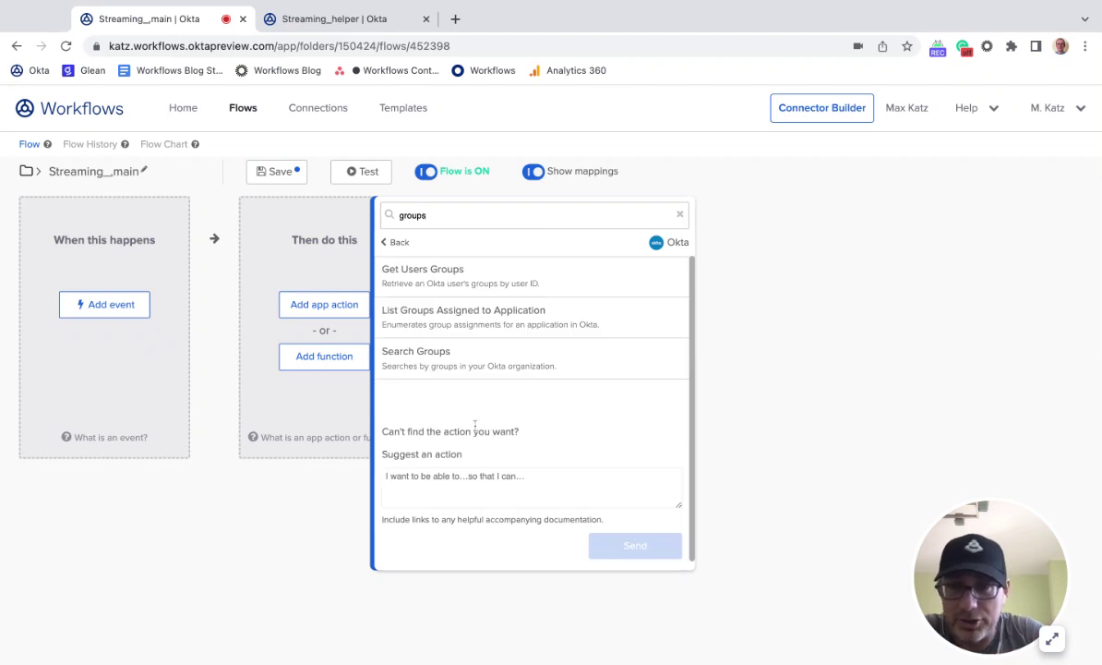
click(411, 367)
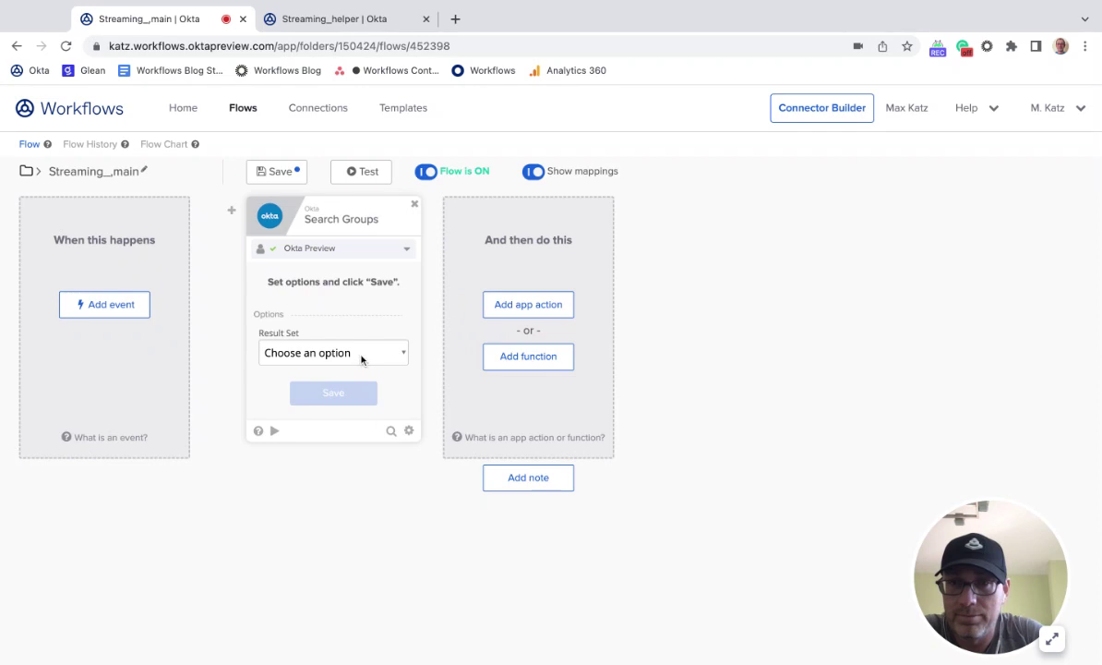
Step: Set the Search Groups result set to stream records, deselect the ID, Created and Last Updated inputs, and save the card's fields
click(361, 360)
click(310, 377)
click(314, 396)
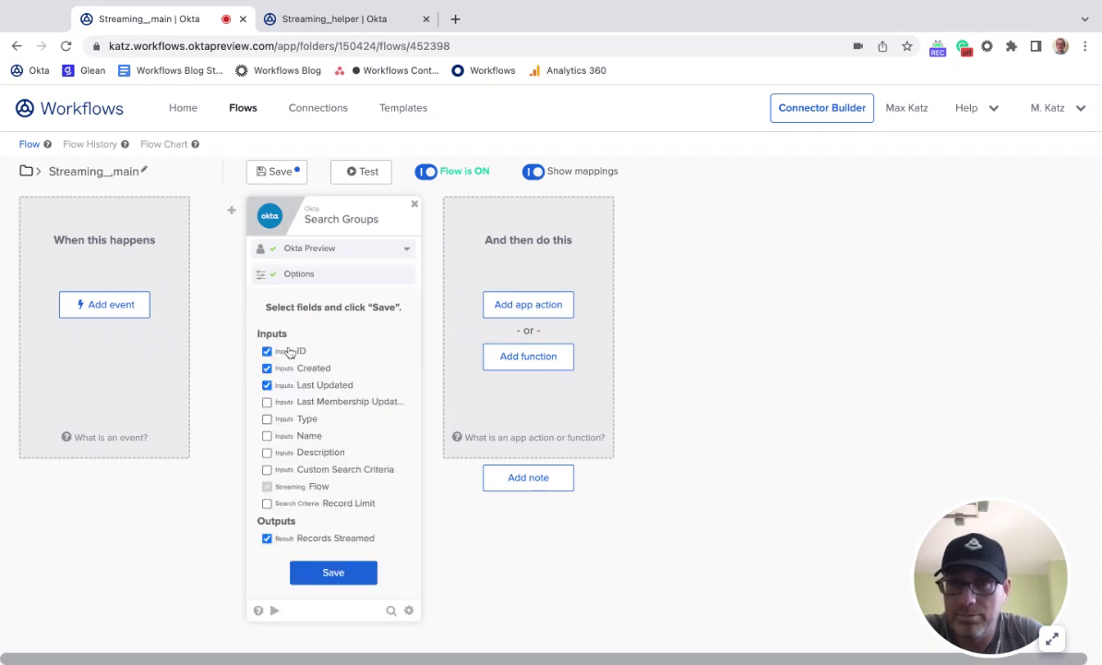
click(289, 352)
click(303, 368)
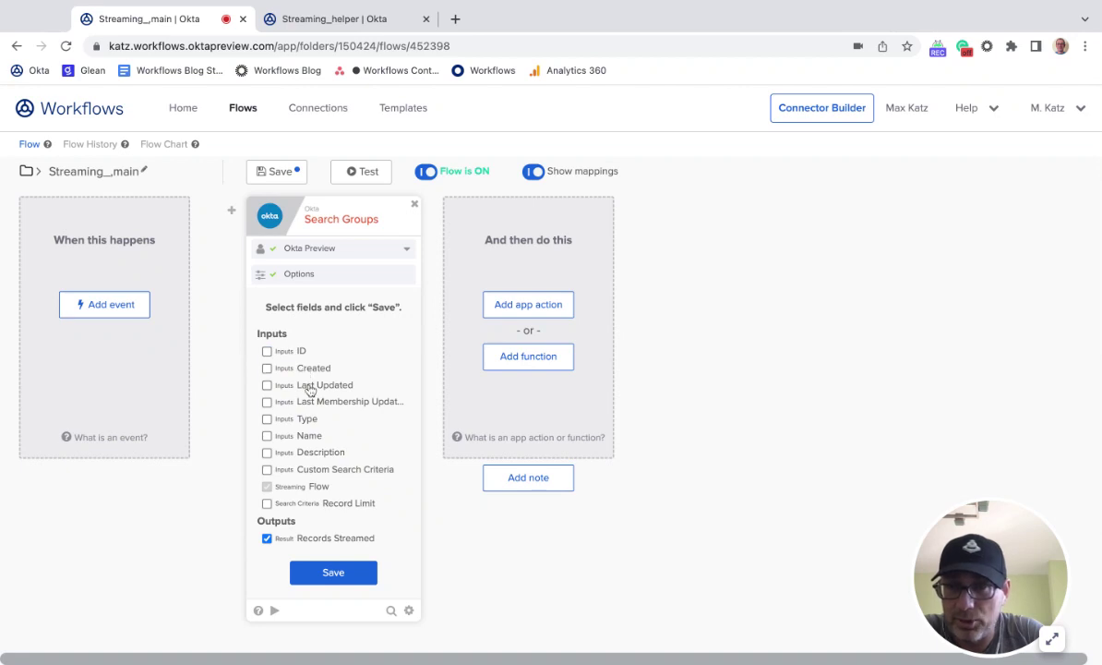
click(348, 574)
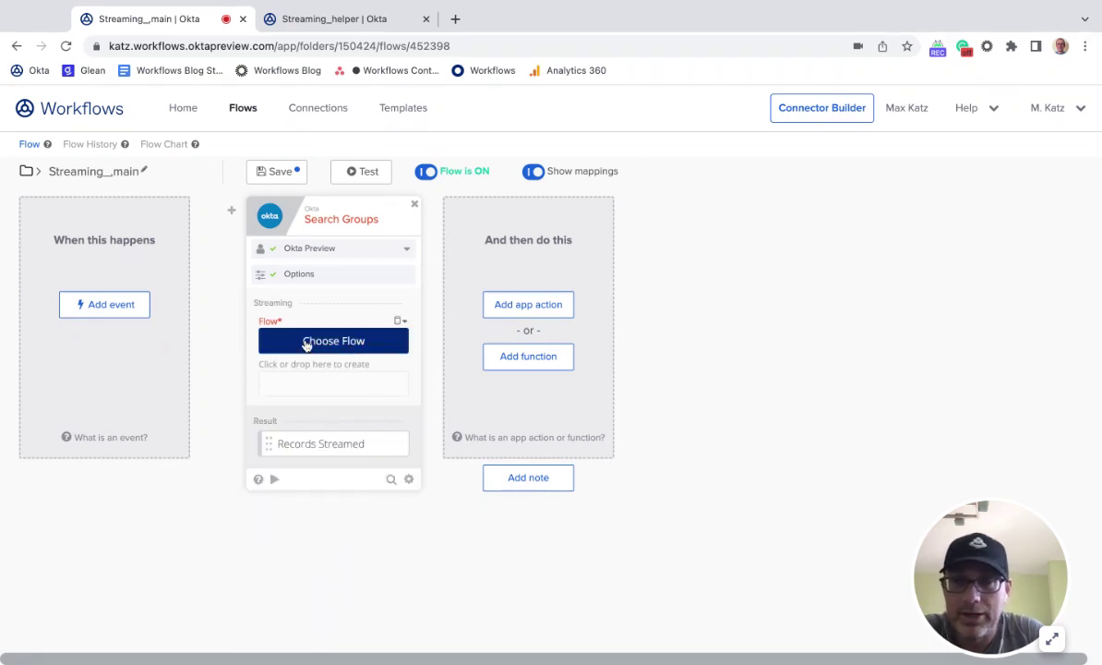
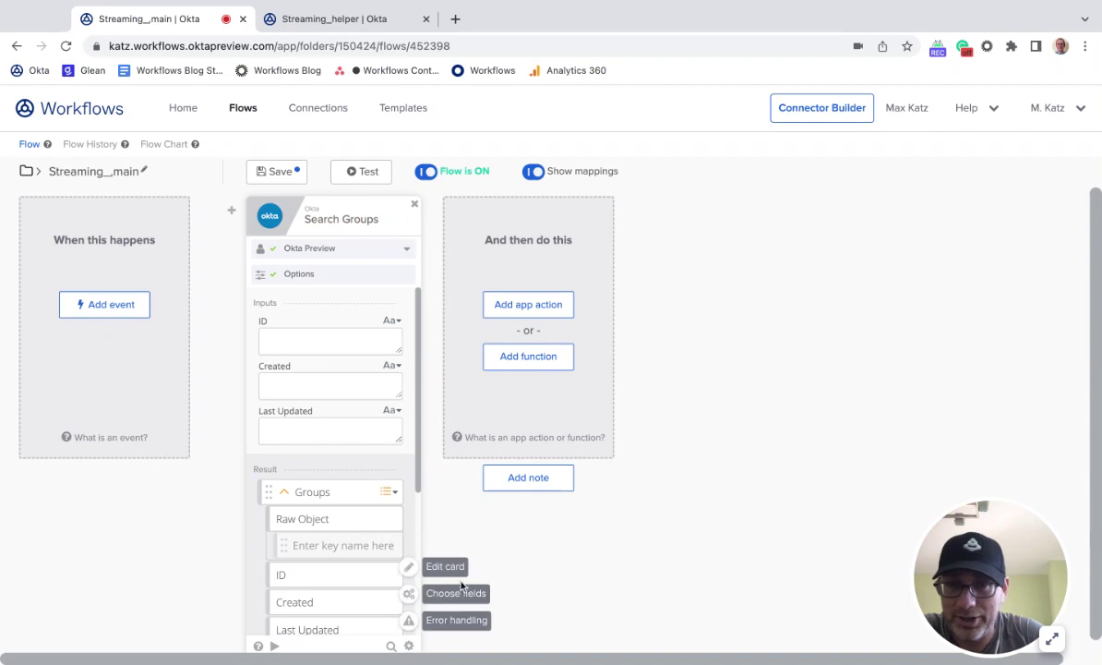
Step: Open the Search Groups card's field selection and save it with the ID, Created and Last Updated inputs kept
click(443, 595)
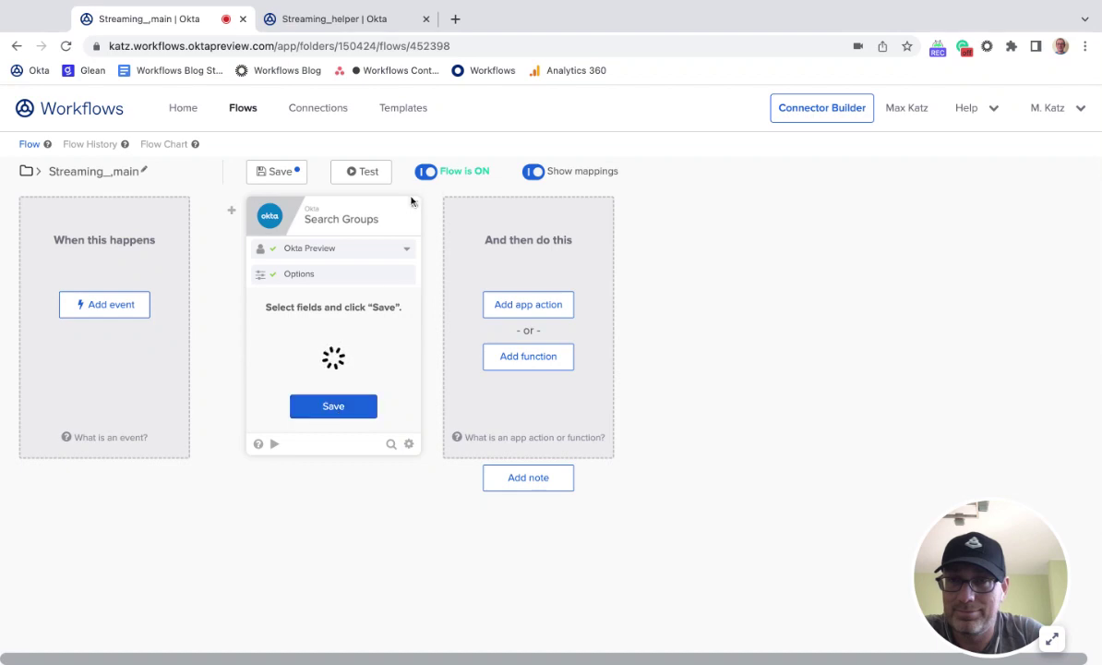
click(338, 411)
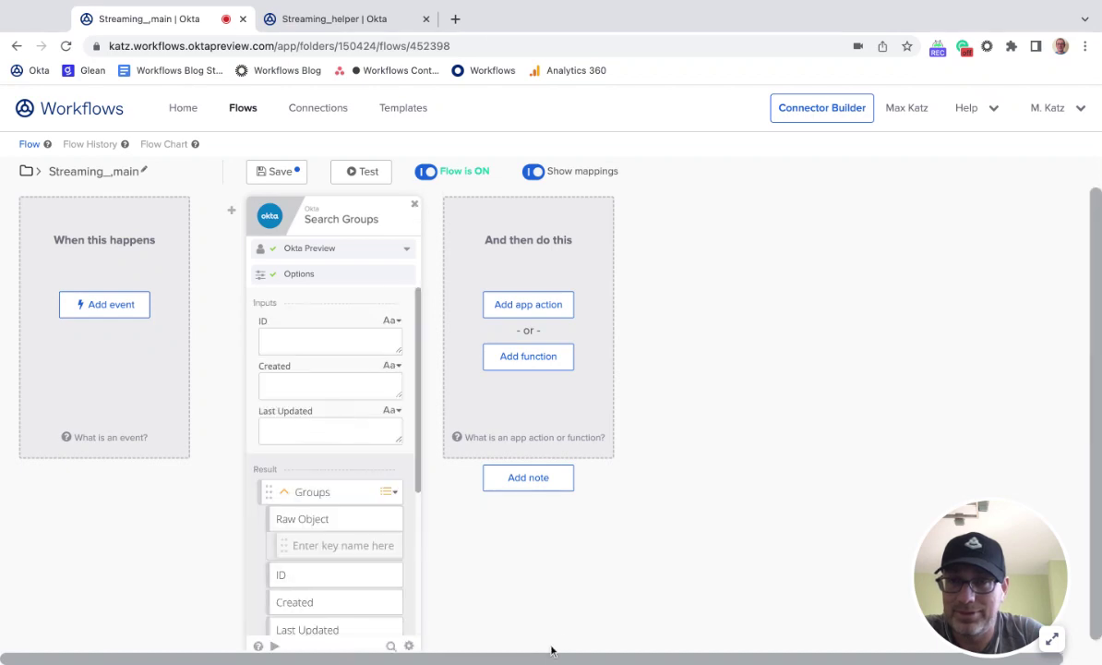
Step: Delete the Search Groups card from the Streaming__main flow and save the flow
click(410, 648)
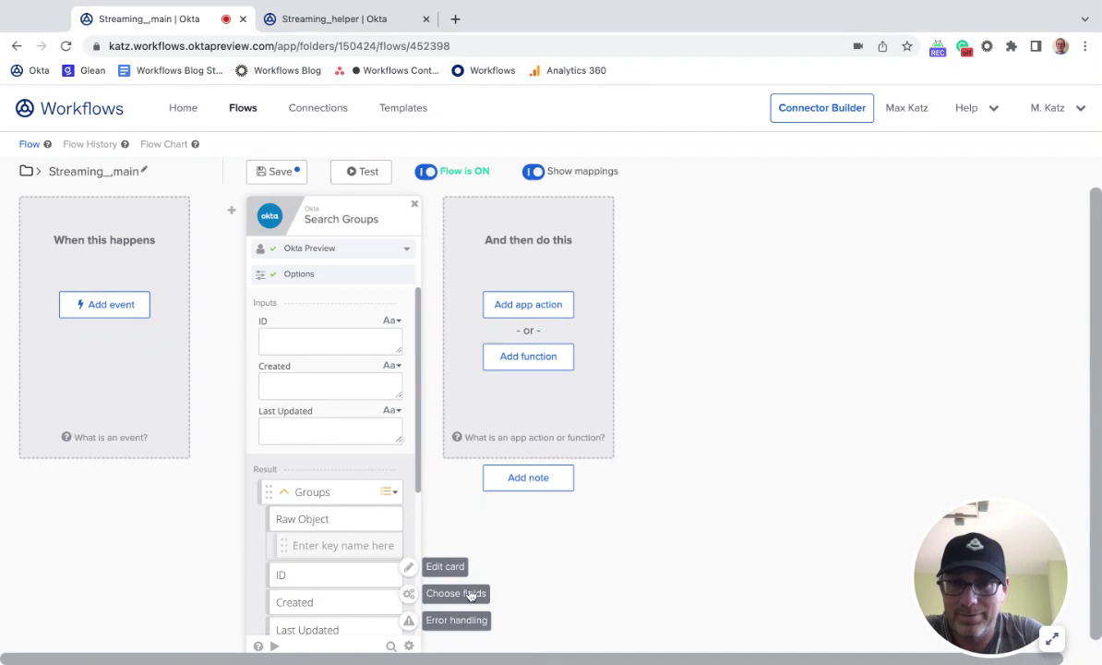
click(469, 594)
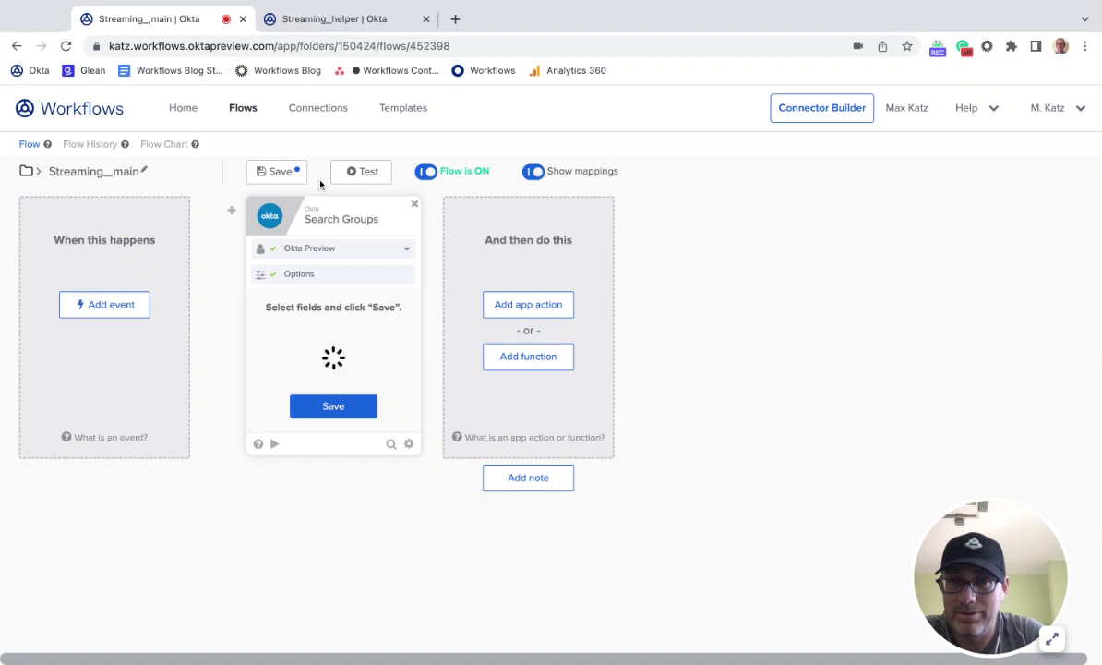
click(414, 207)
click(280, 174)
Step: Add the Okta Search Groups action to the emptied Streaming__main flow, searching the Okta actions for "groups"
click(344, 305)
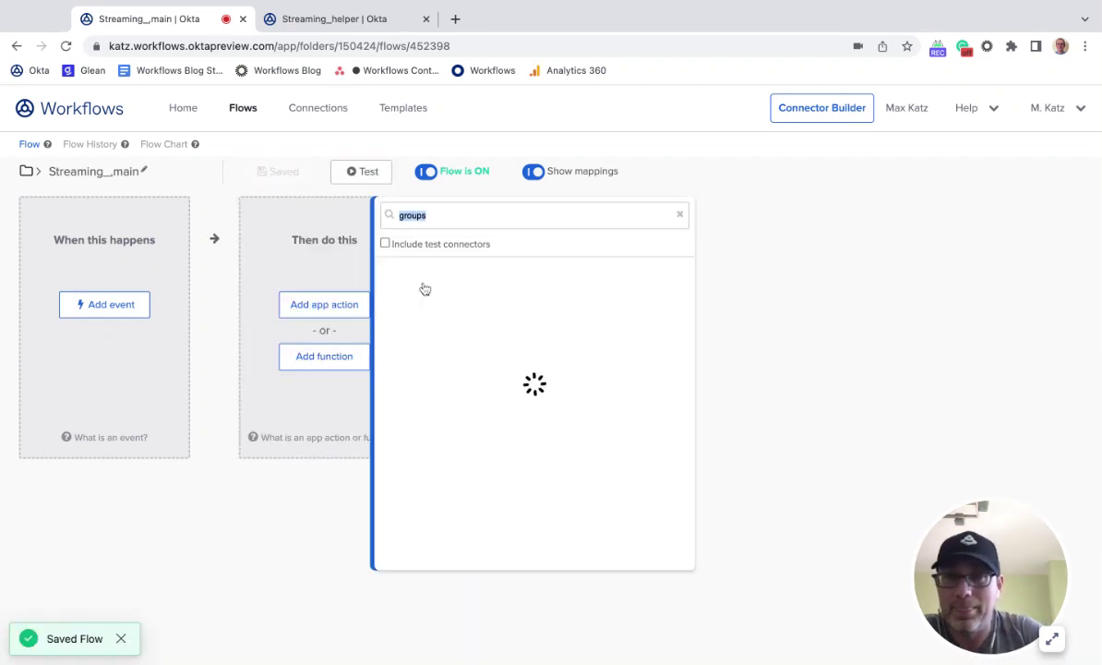
text(okta)
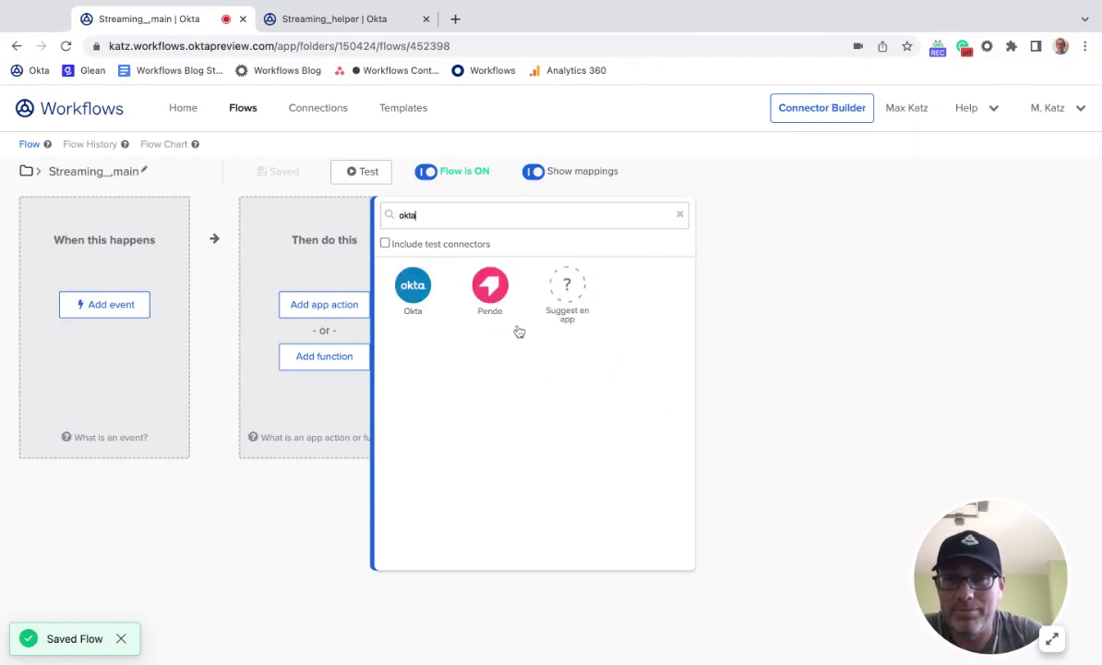
click(413, 288)
triple_click(502, 216)
text(groups)
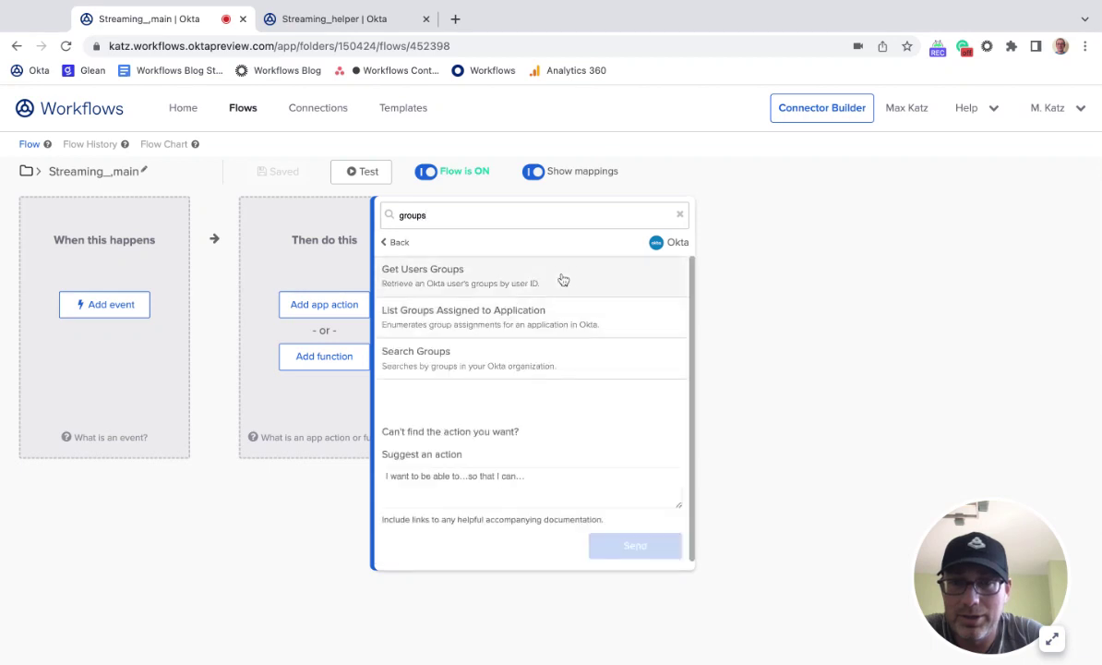
click(423, 357)
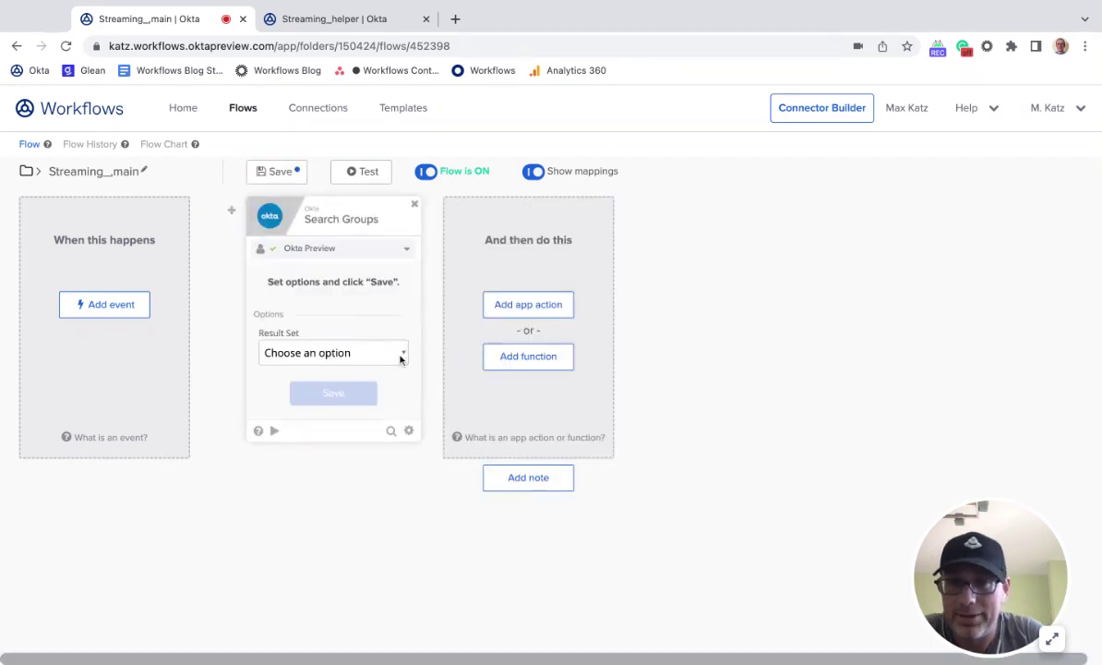
Step: Set the Search Groups result set to First 200 Matching Records and save the card with the ID, Created and Last Updated inputs deselected
click(401, 359)
click(333, 374)
click(333, 393)
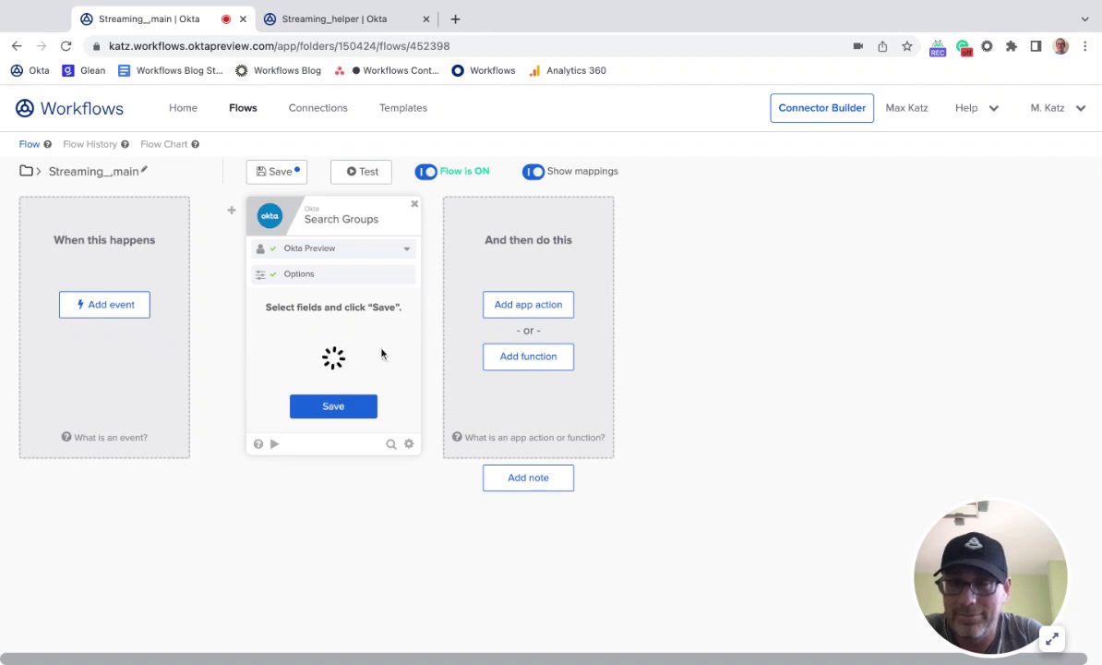
click(288, 352)
click(292, 370)
click(288, 385)
click(333, 607)
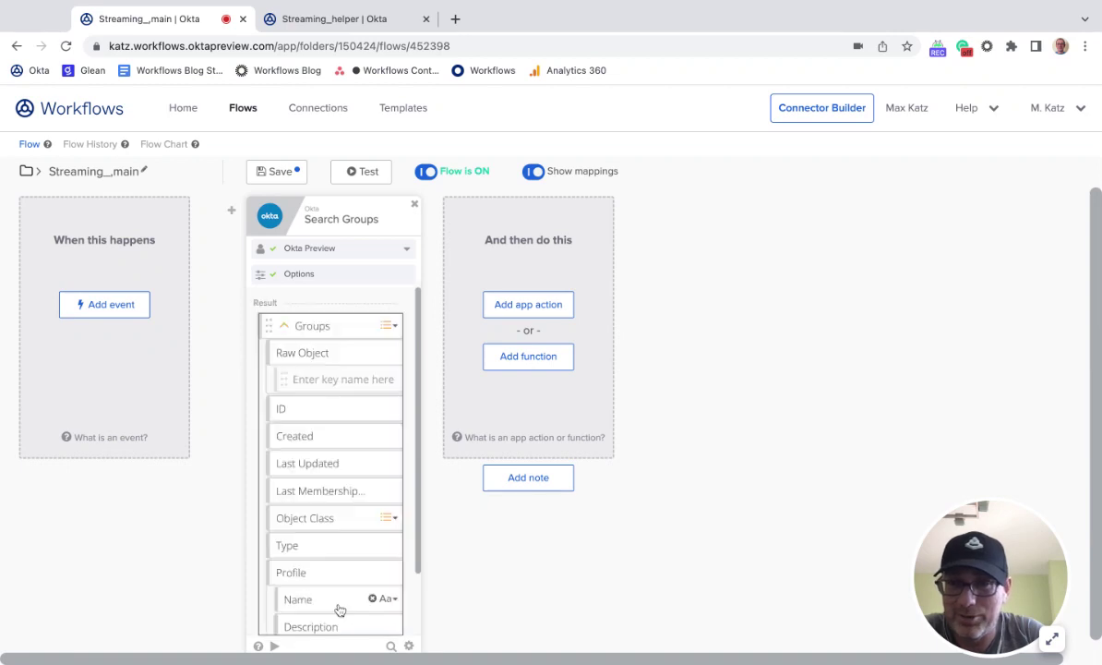
Step: Test the Search Groups card on its own and examine the details of the last group returned
scroll(386, 460, down, 2)
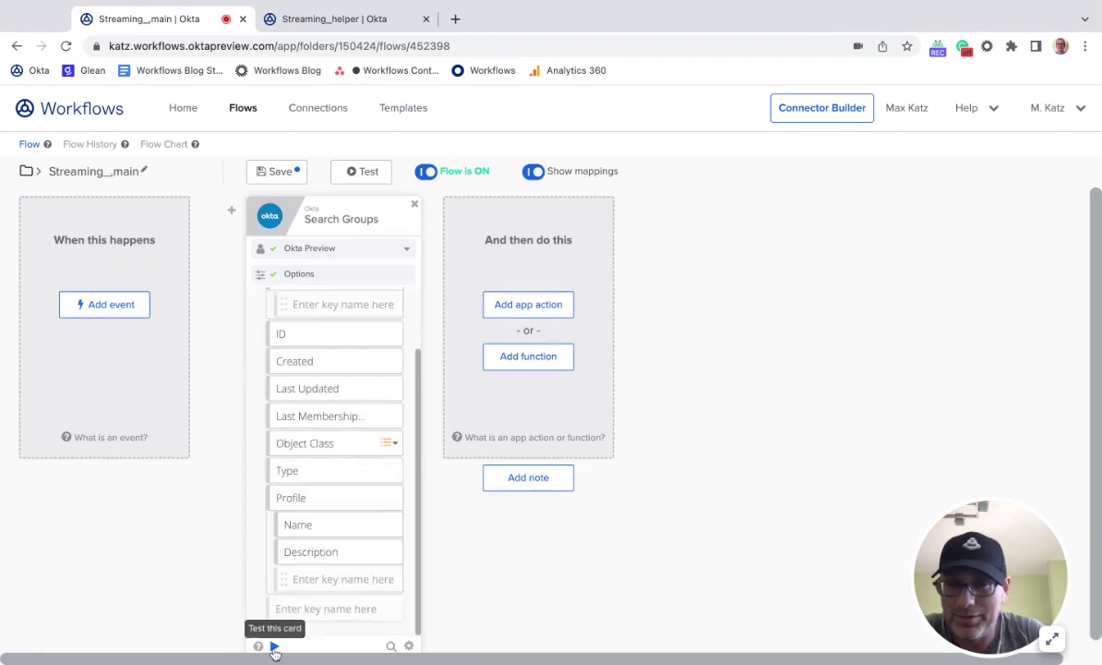
click(274, 645)
click(418, 587)
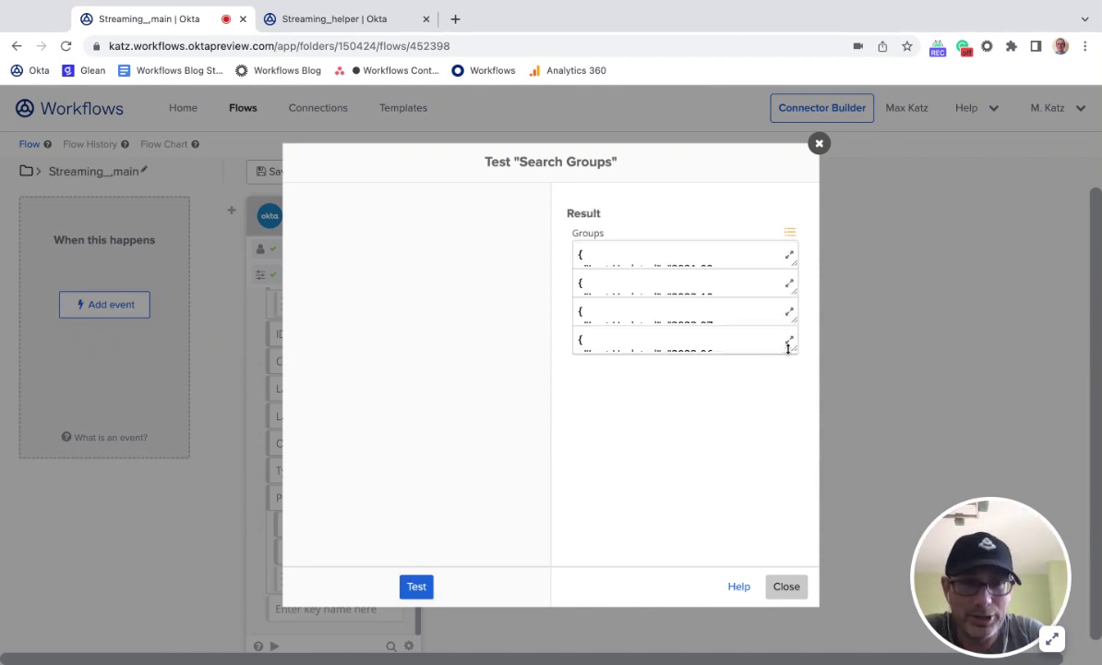
click(789, 341)
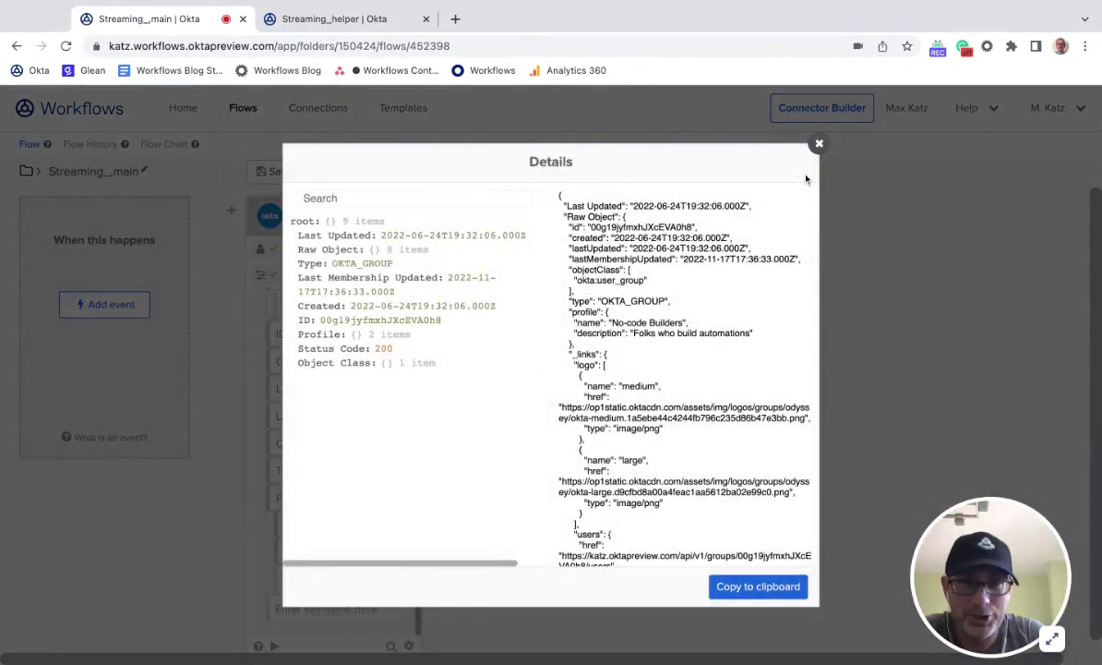
click(820, 143)
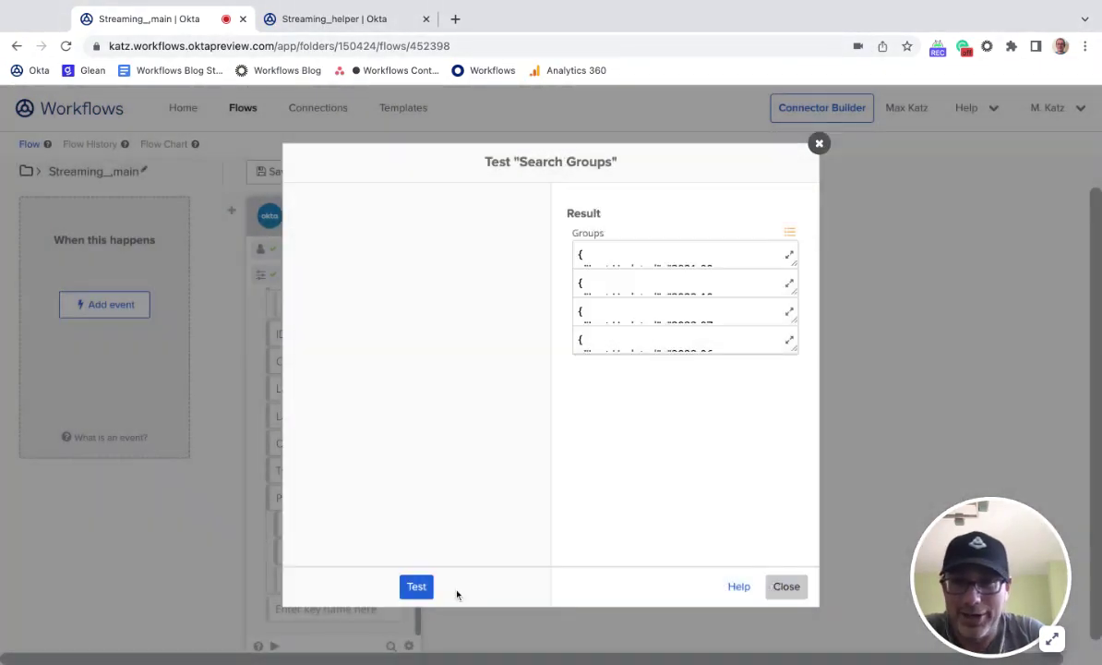
click(784, 586)
Step: Switch the Search Groups result set to stream records and save the card with the ID, Created and Last Updated inputs deselected
click(407, 648)
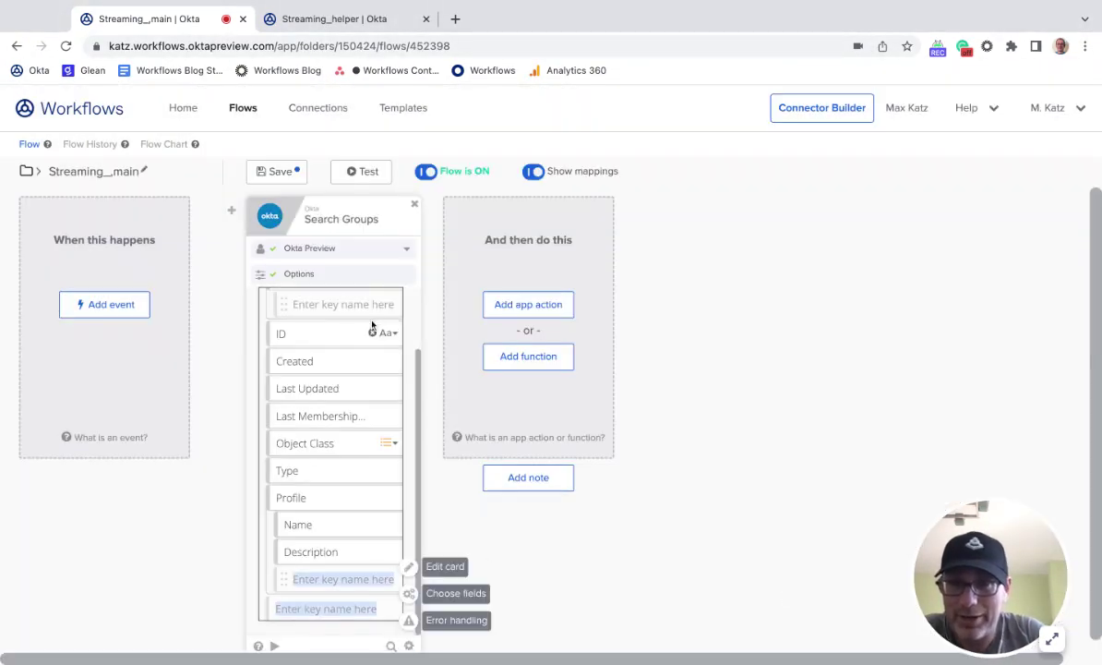
click(365, 273)
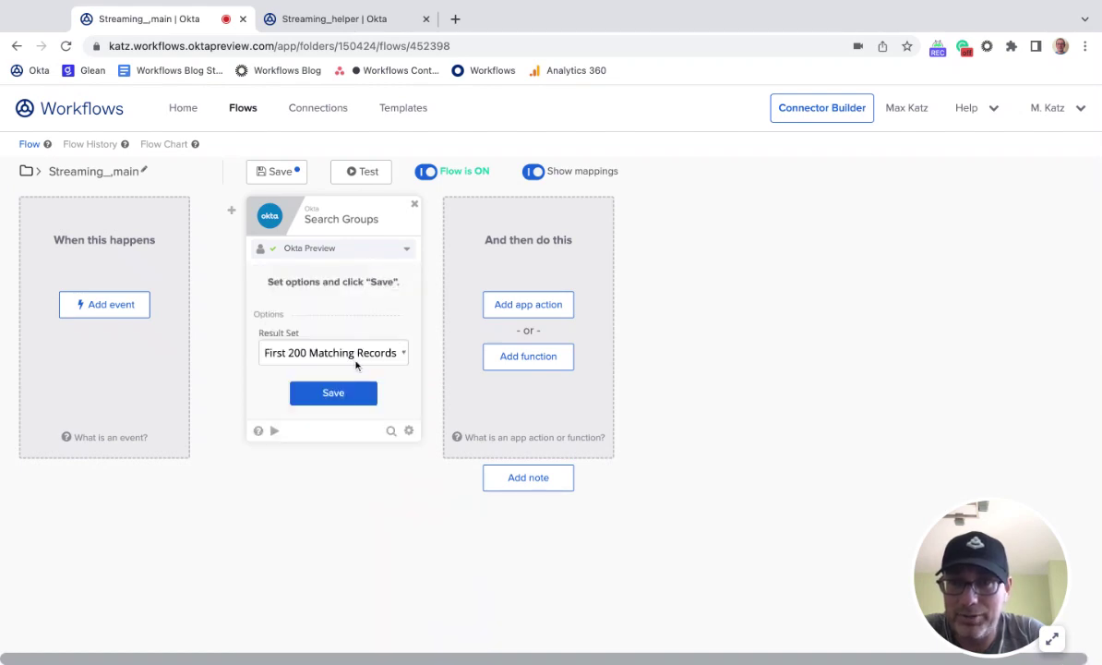
click(356, 367)
click(334, 393)
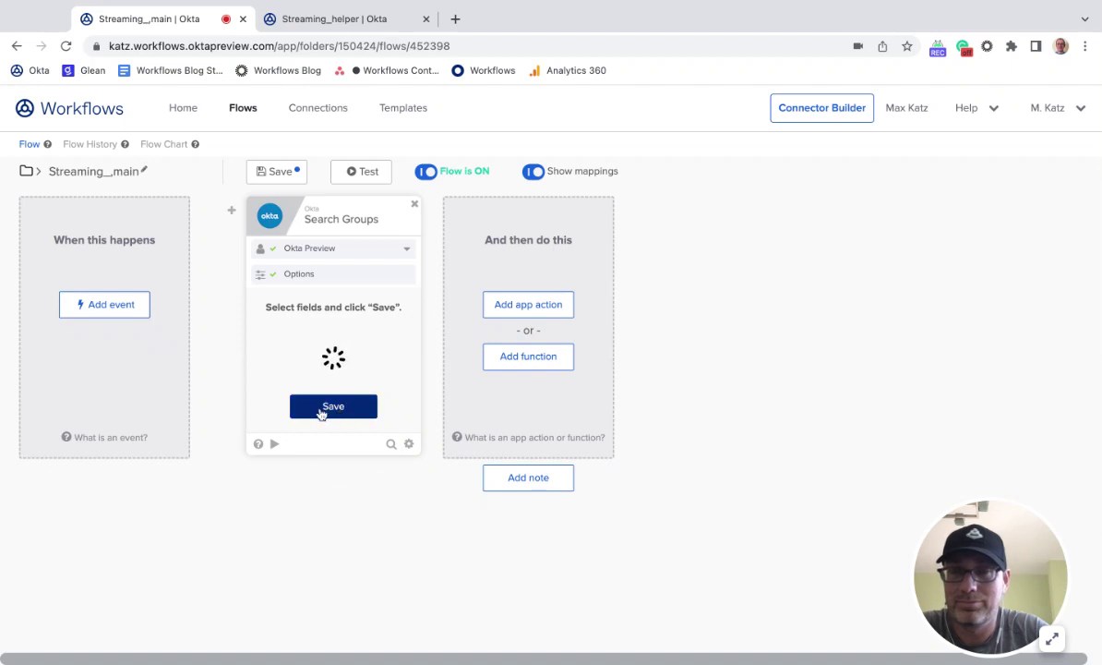
click(282, 351)
click(286, 369)
click(288, 385)
click(334, 573)
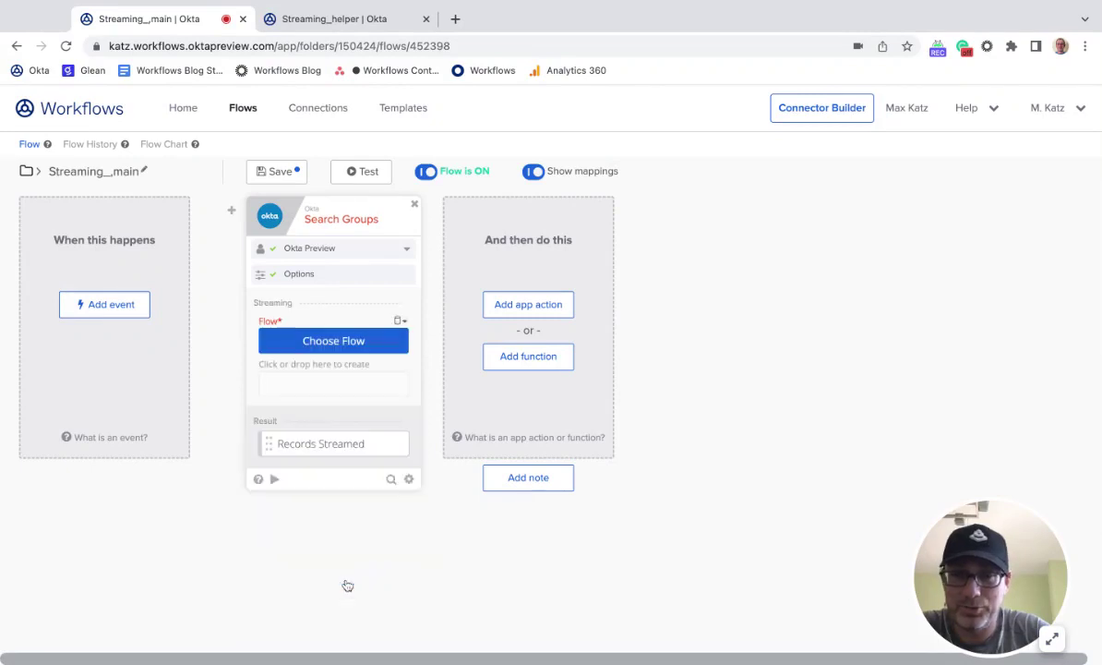
Step: Choose Streaming_helper from the Streaming folder as the Search Groups streaming flow and save the main flow
click(356, 343)
scroll(225, 361, down, 5)
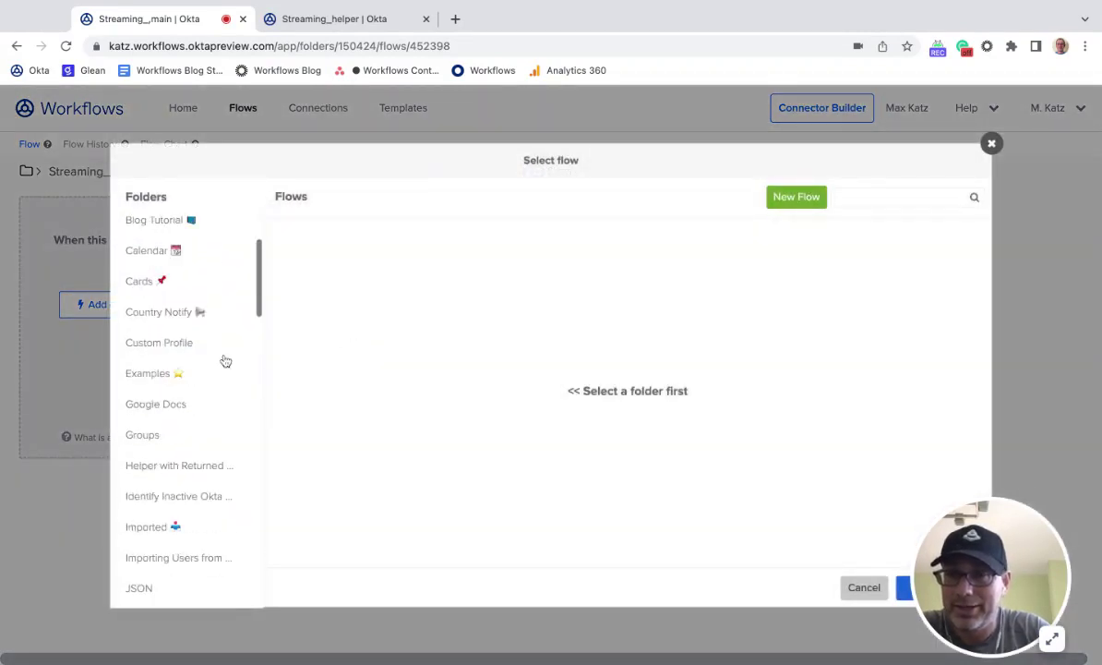
scroll(225, 361, down, 4)
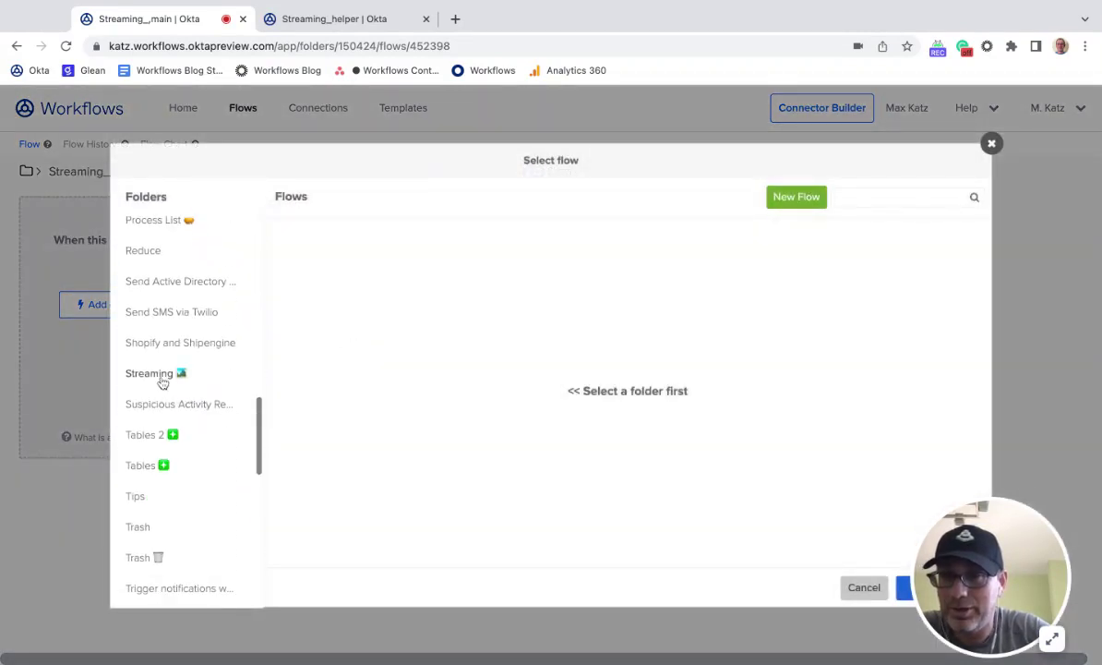
click(163, 375)
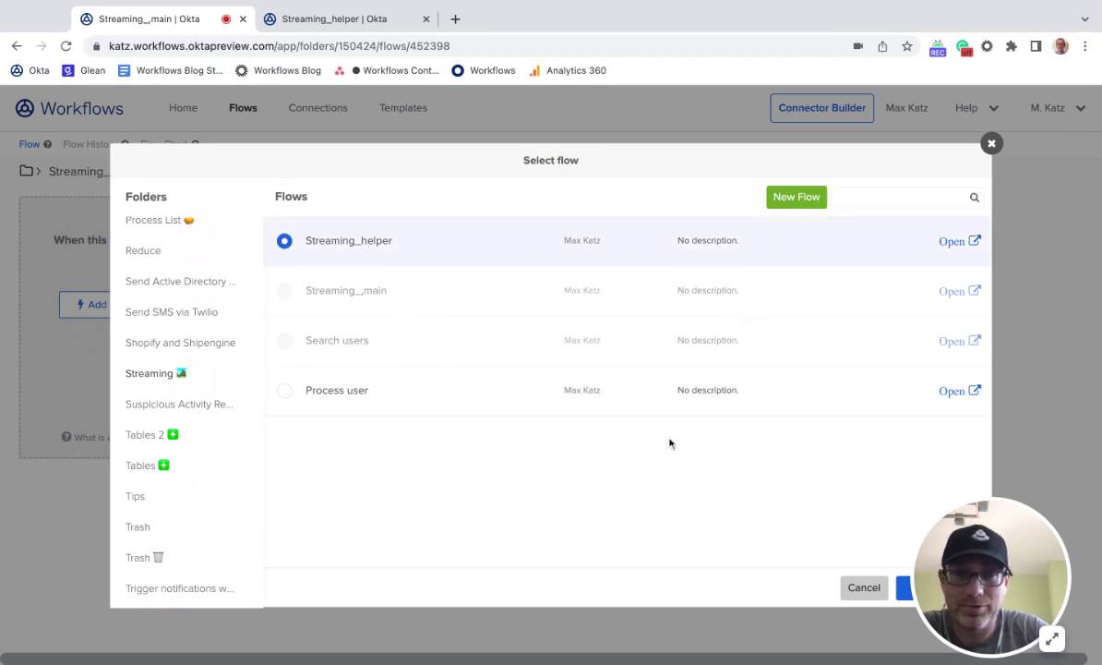
click(904, 589)
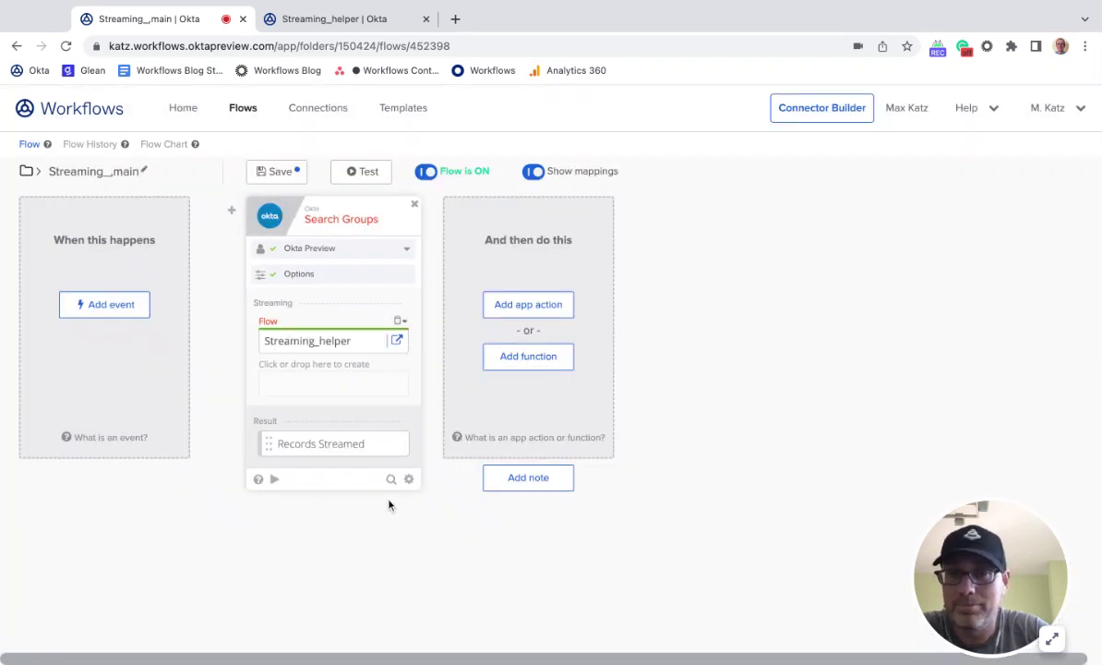
click(275, 176)
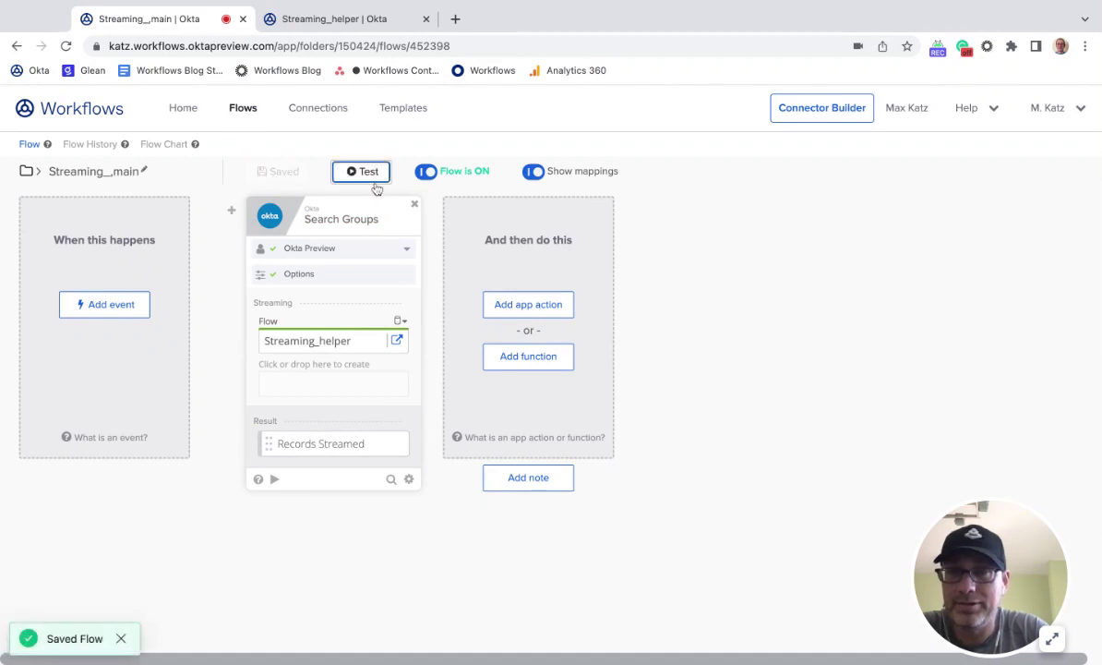
Step: Test the Streaming__main flow and open the execution history of the Streaming_helper flow
click(374, 180)
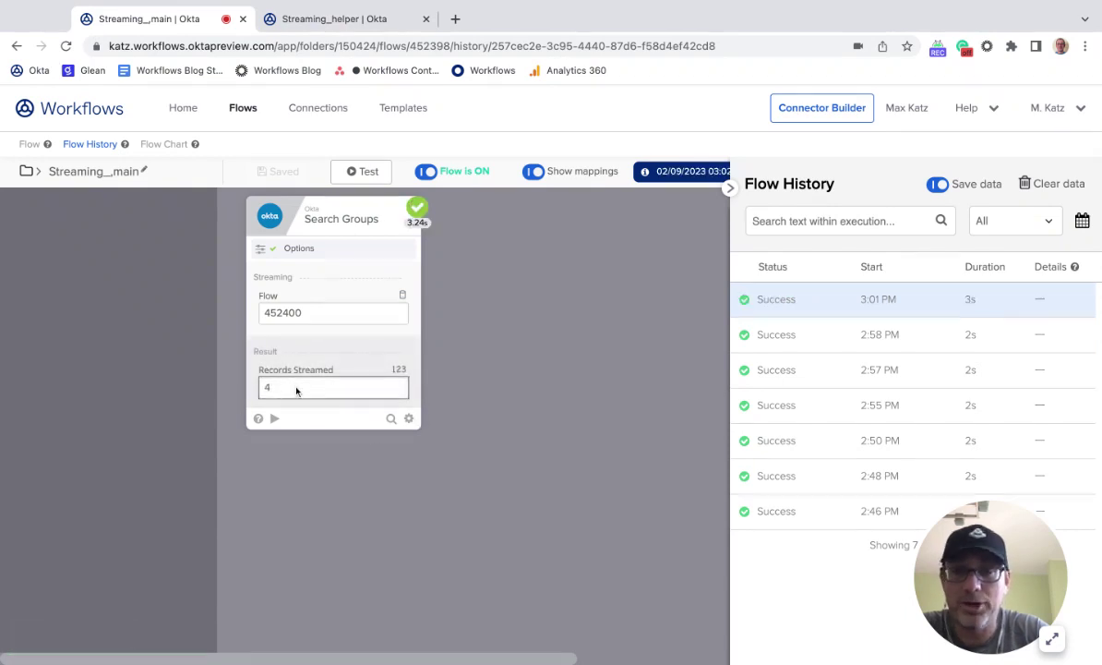
click(369, 20)
click(93, 145)
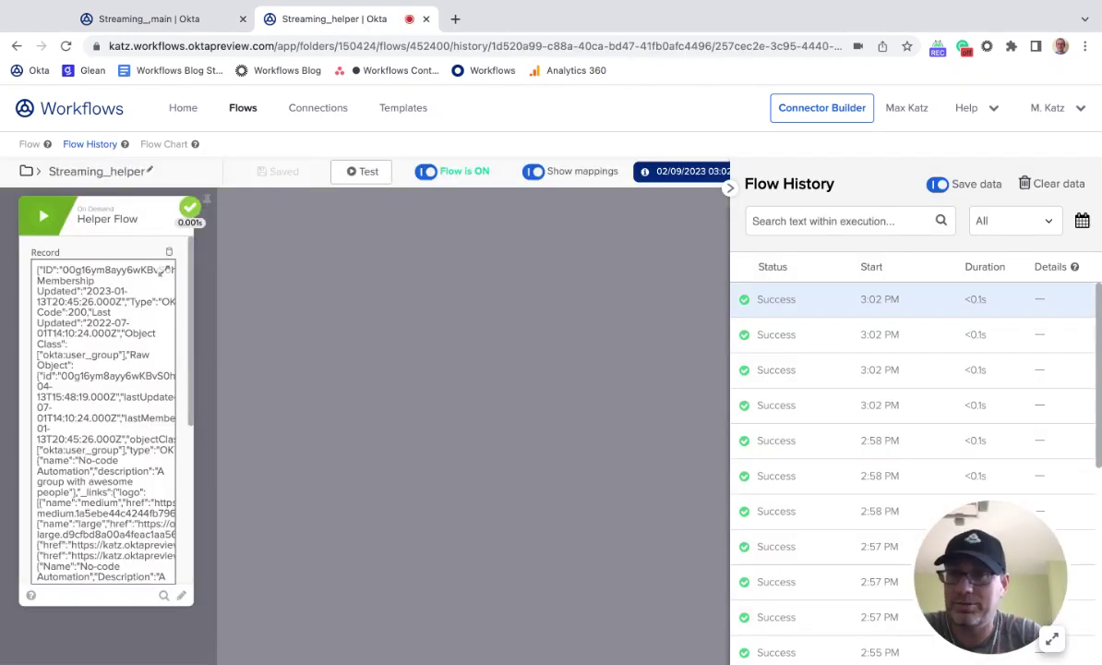
Step: Examine the group record received in the newest Streaming_helper execution, expanding its Profile object
click(164, 270)
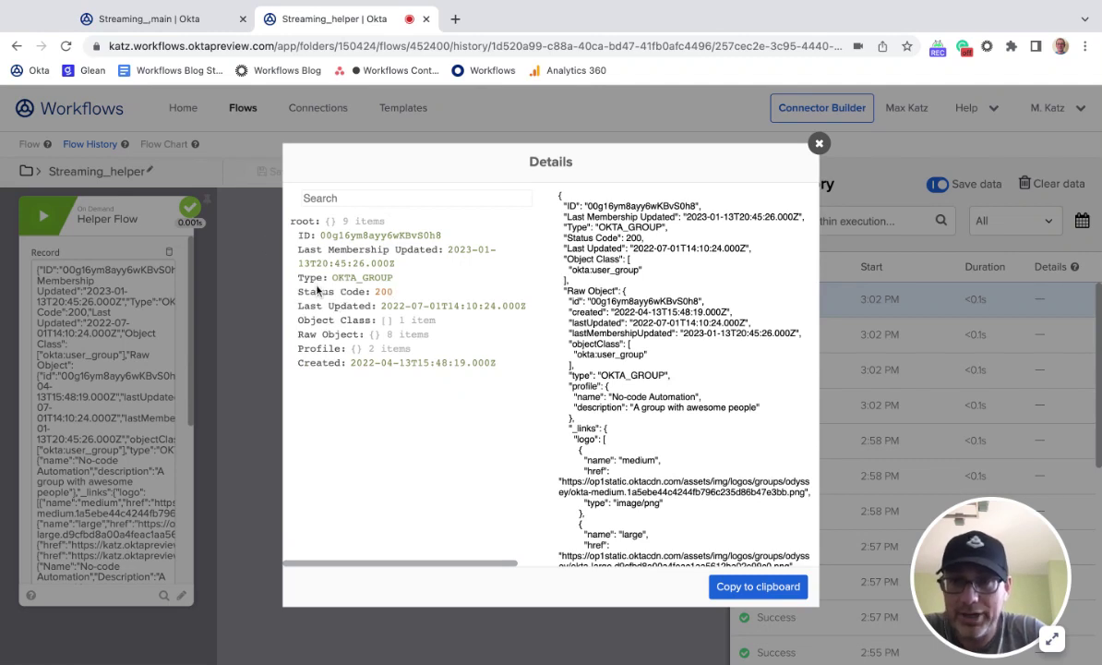
click(327, 354)
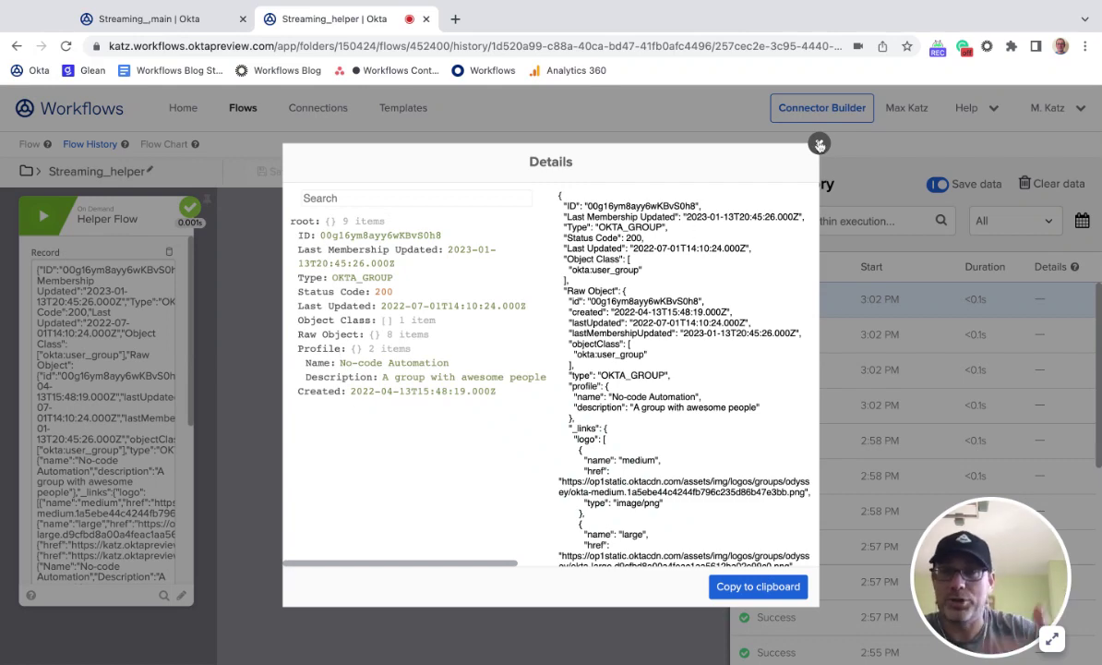
click(819, 143)
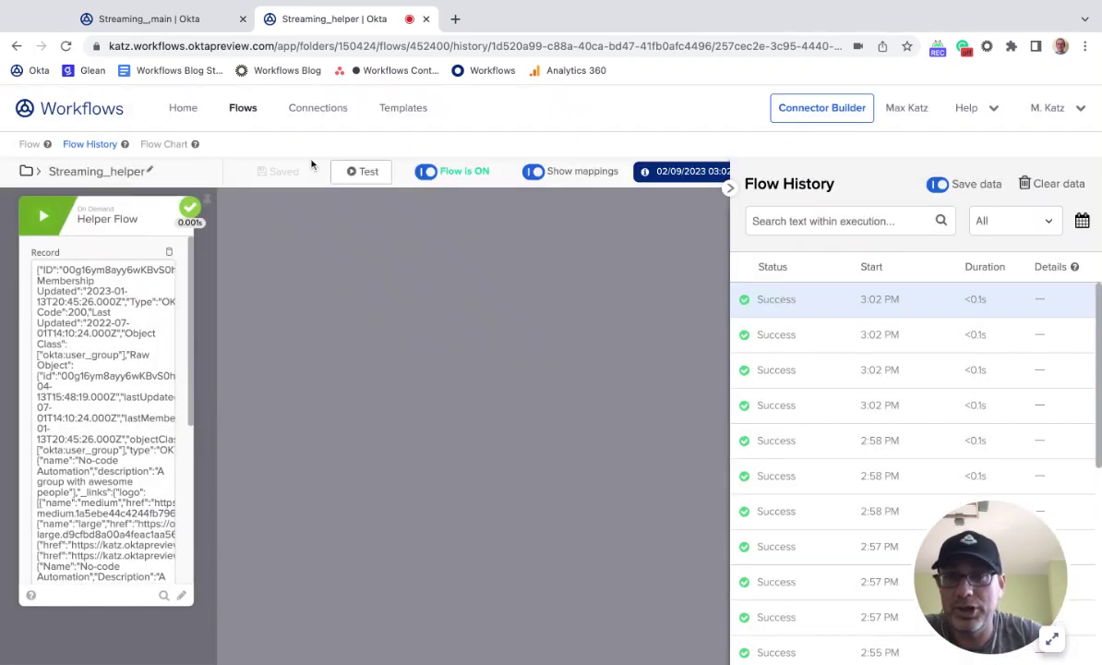
click(153, 262)
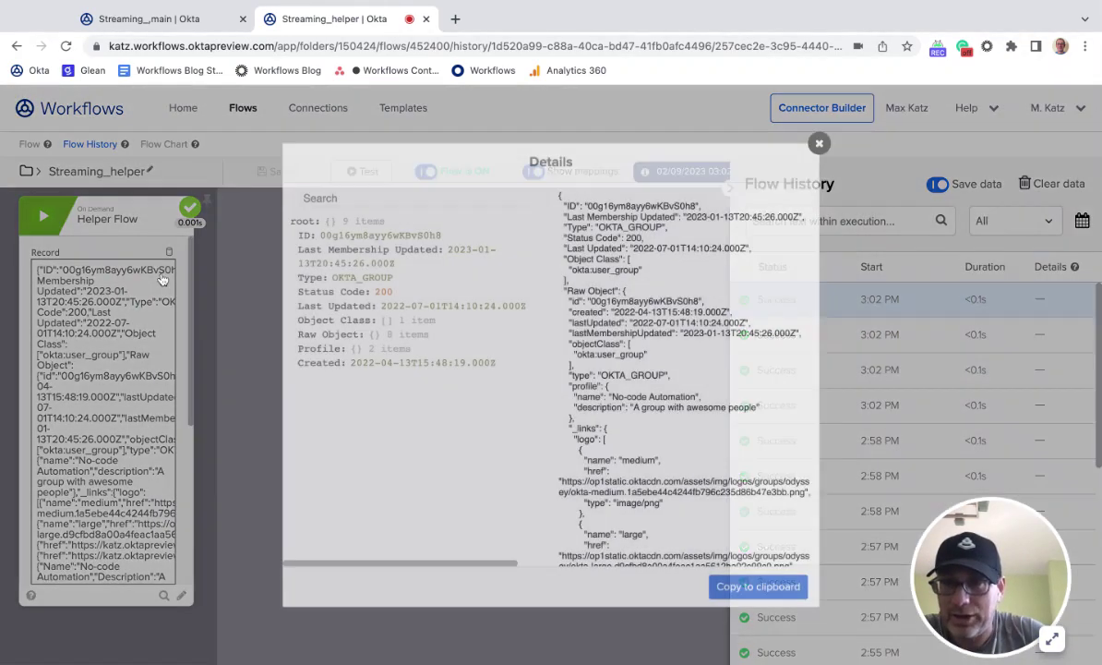
click(314, 349)
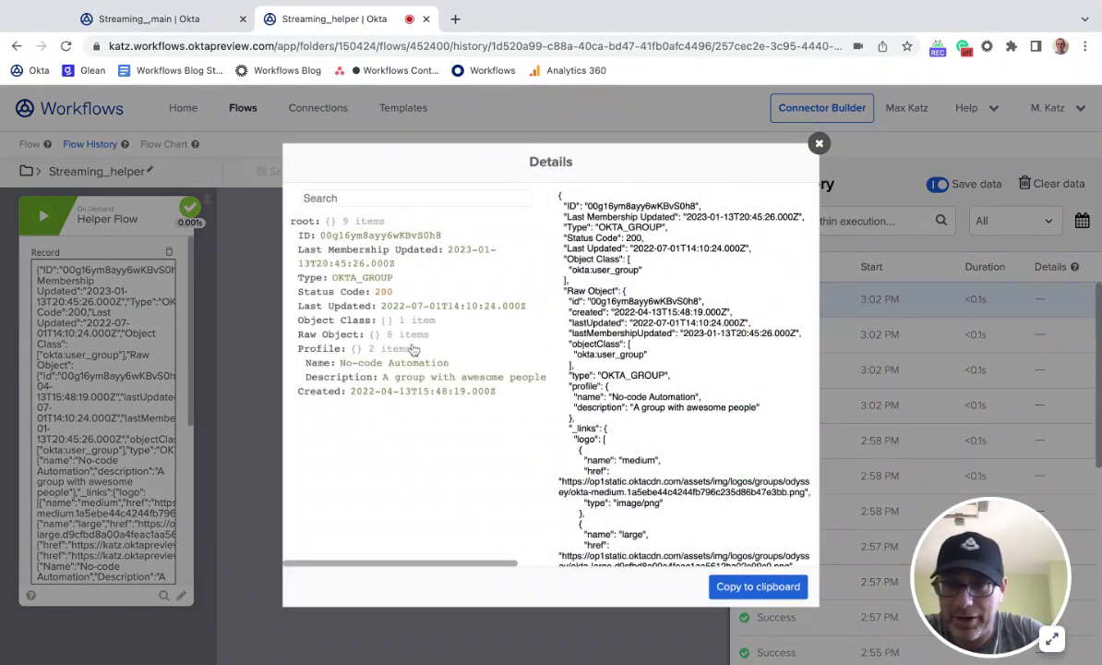
click(819, 145)
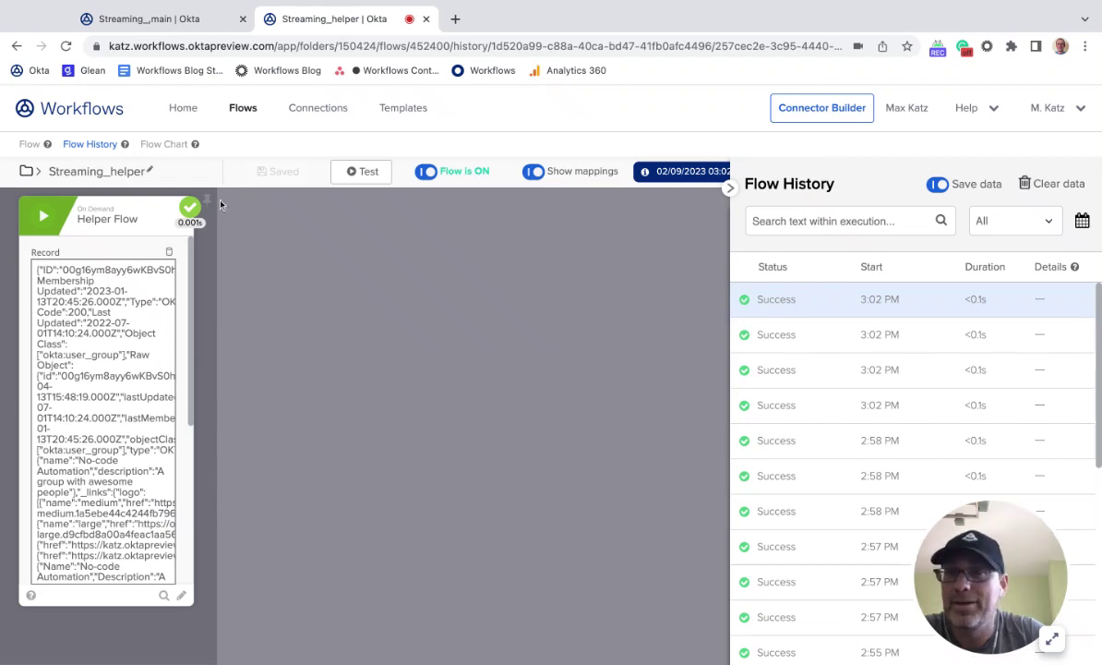
Step: Add the Get Multiple function to the Streaming_helper flow and map the helper's Record to its object input
click(30, 144)
click(333, 360)
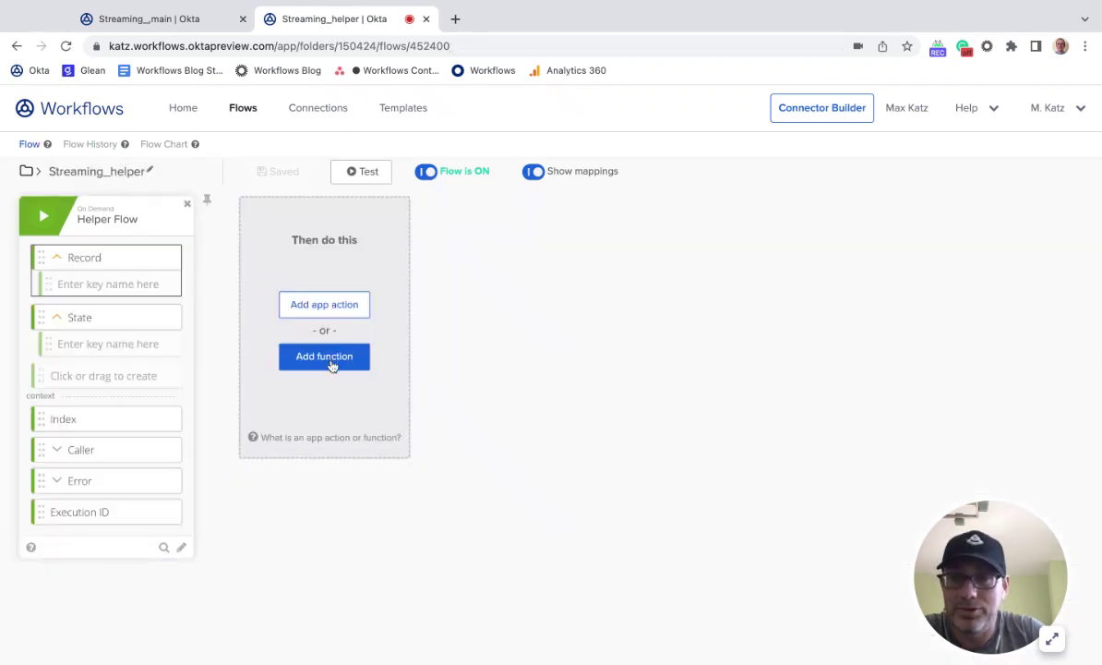
text(get m u)
key(BackSpace)
key(BackSpace)
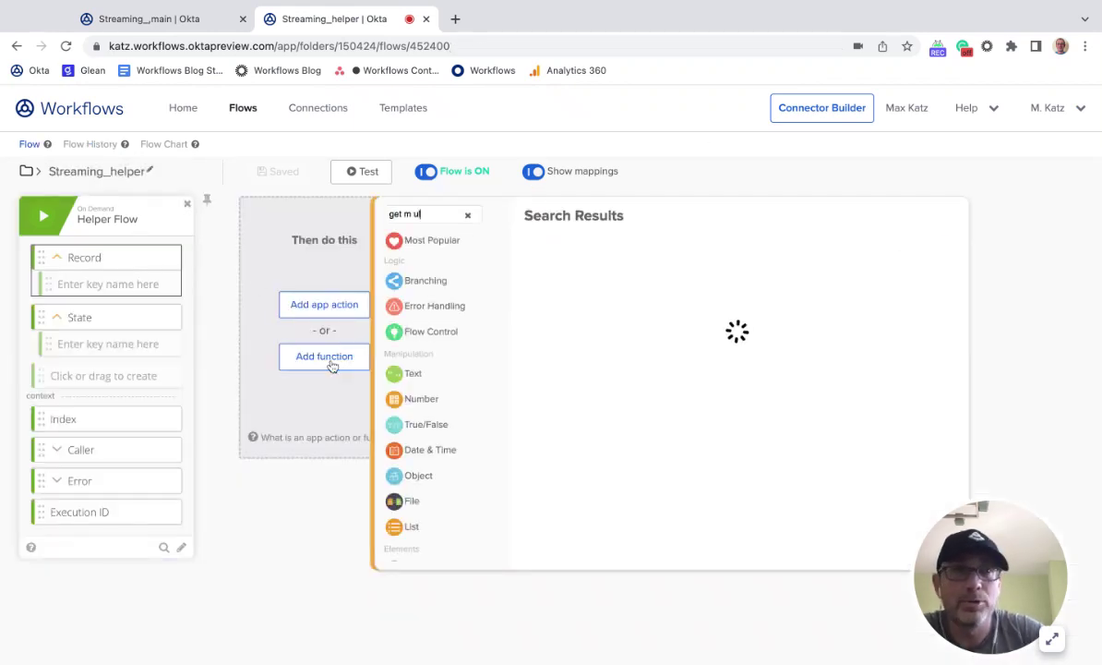
text(ul)
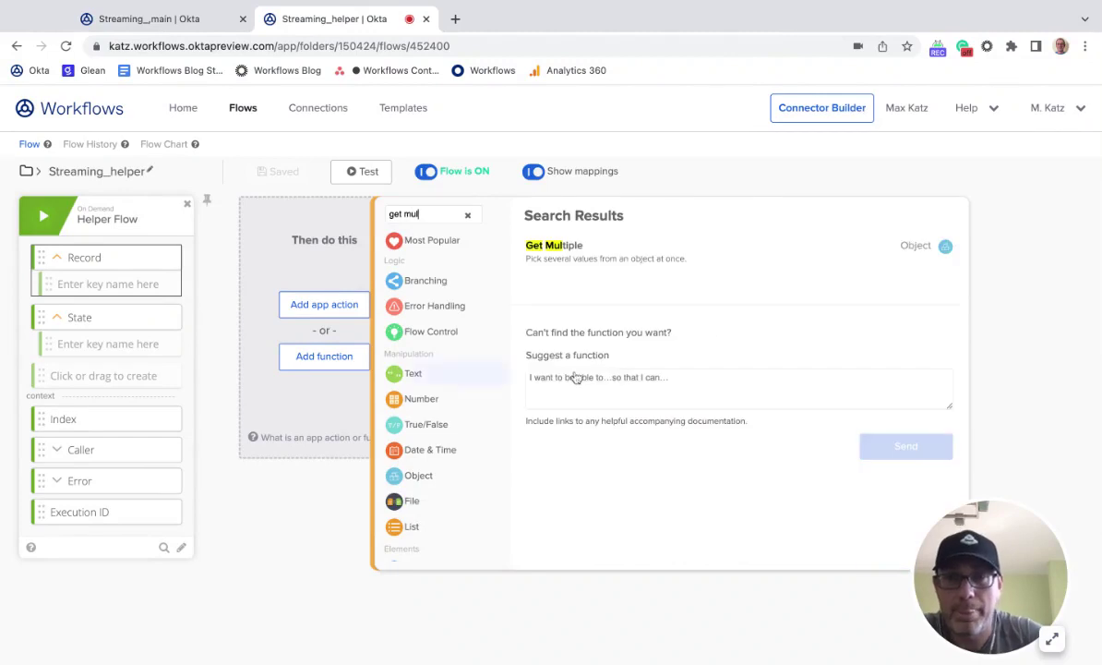
click(586, 254)
drag(123, 250, 327, 270)
Step: Add a Profile output to the Get Multiple function and set its type to Object
click(309, 363)
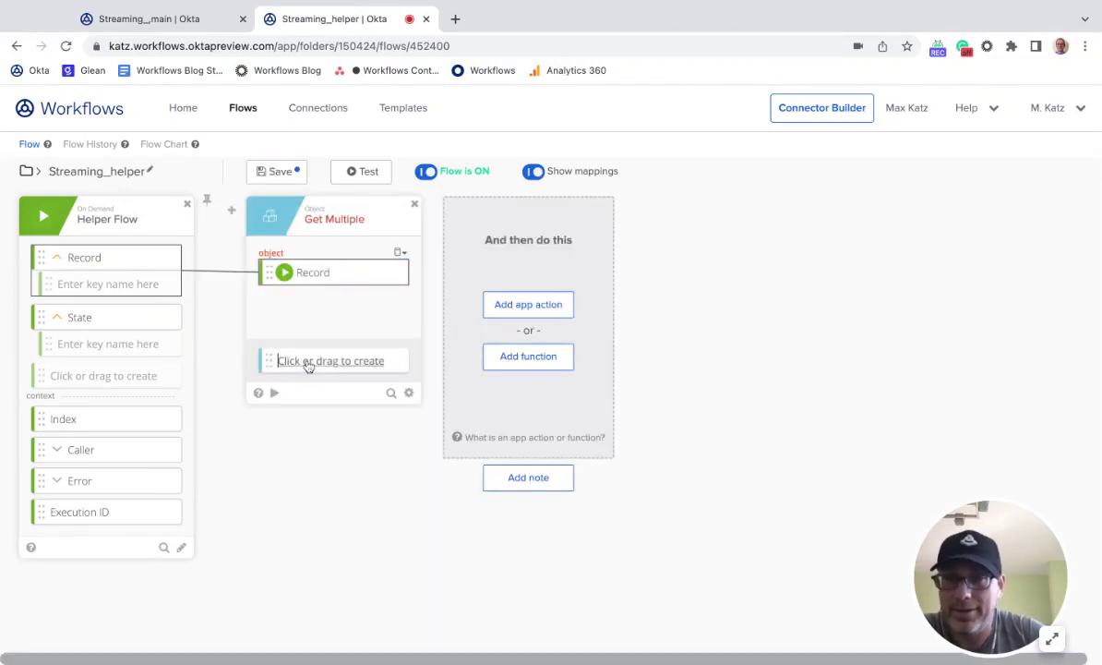
text(Profile)
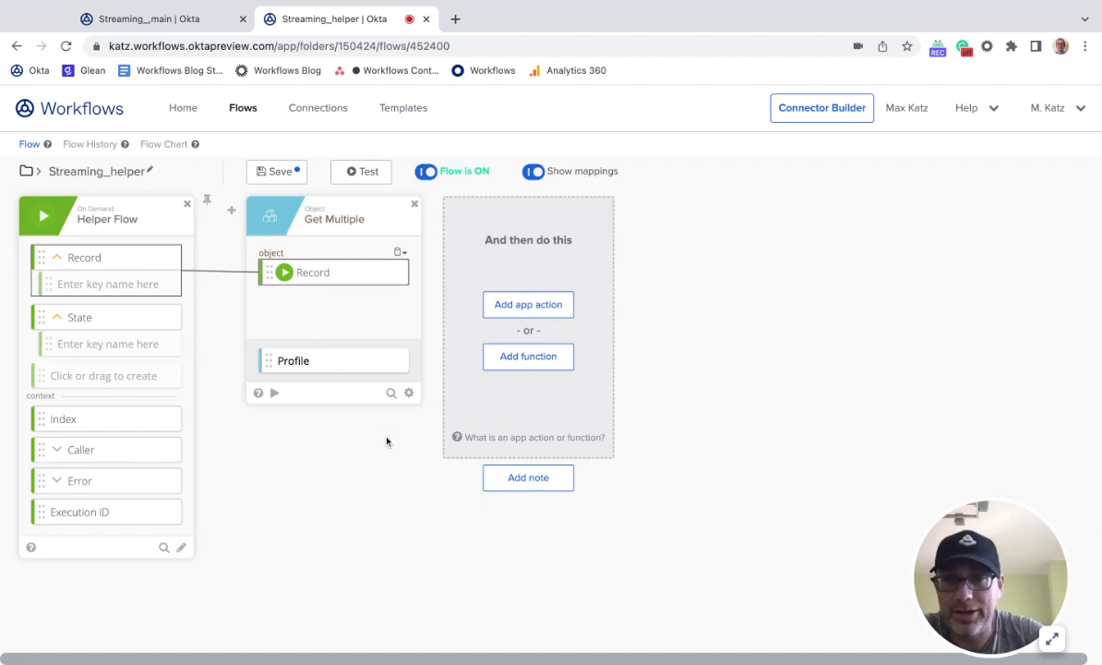
click(395, 330)
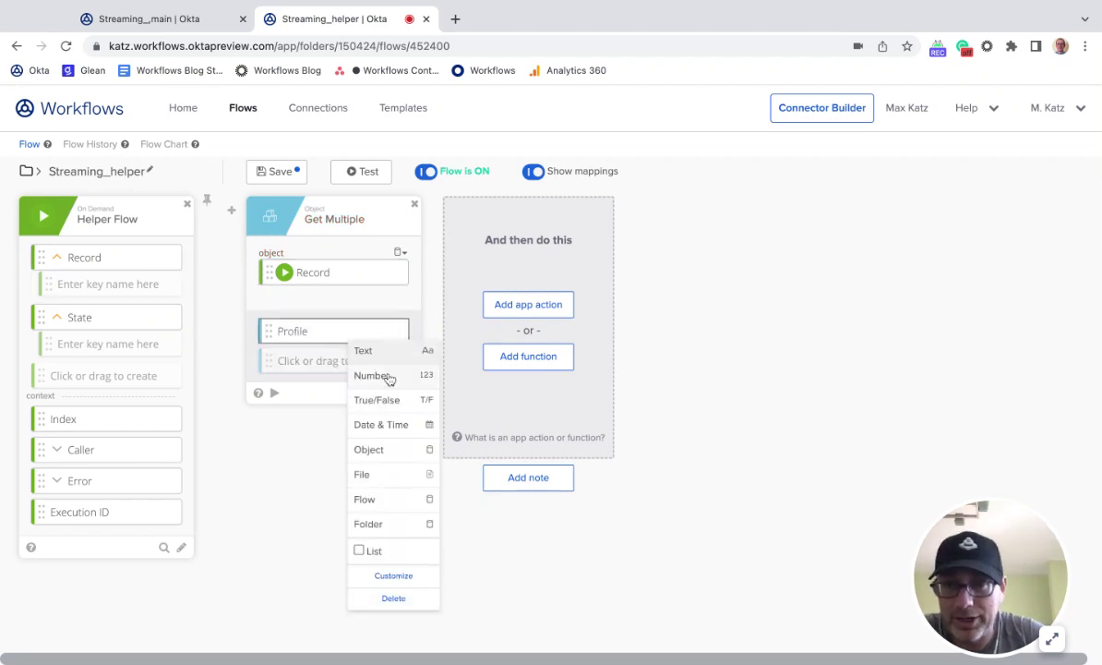
click(387, 450)
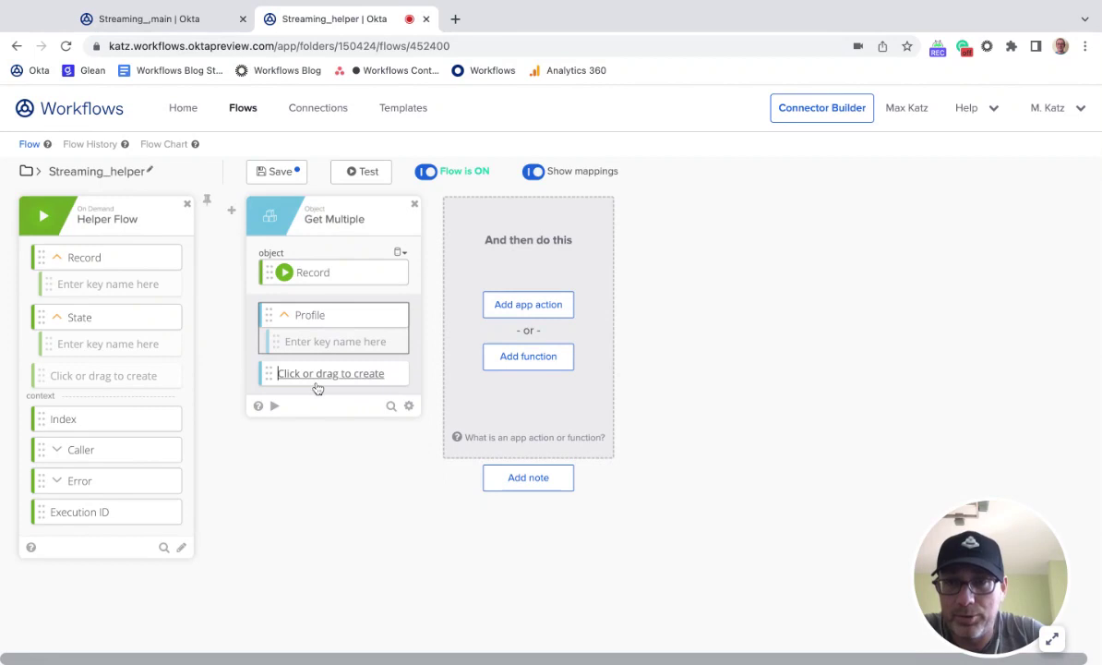
Step: Start a second Get Multiple output named "Profile." and check the record's Profile keys in the Streaming_helper execution history
click(317, 388)
text(Profile.)
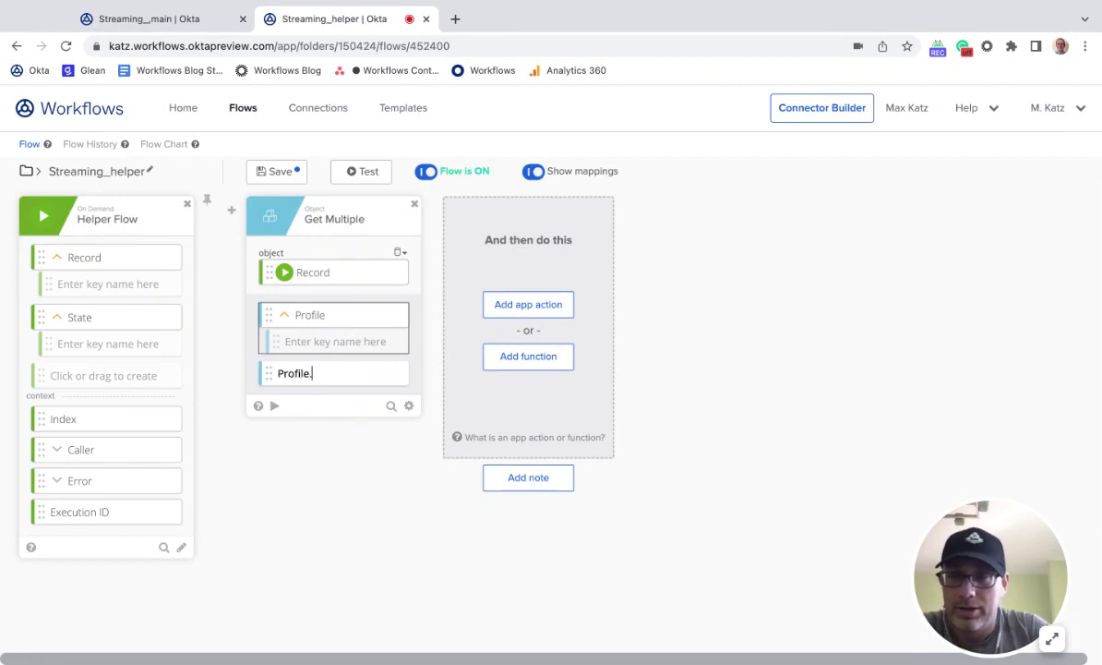
click(97, 145)
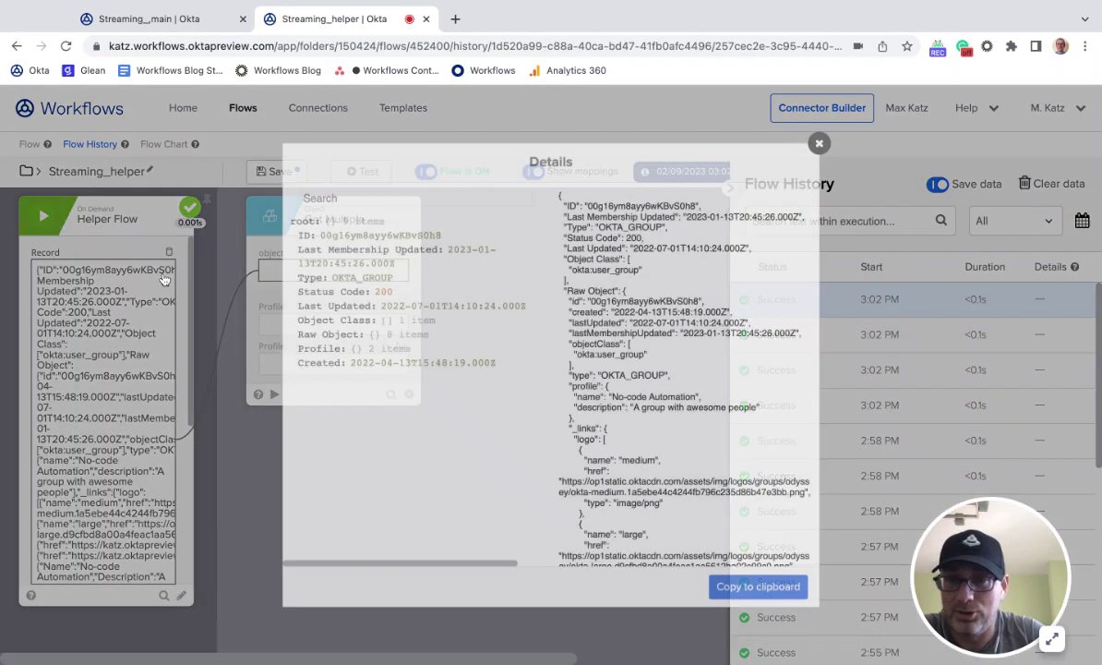
click(152, 263)
click(323, 349)
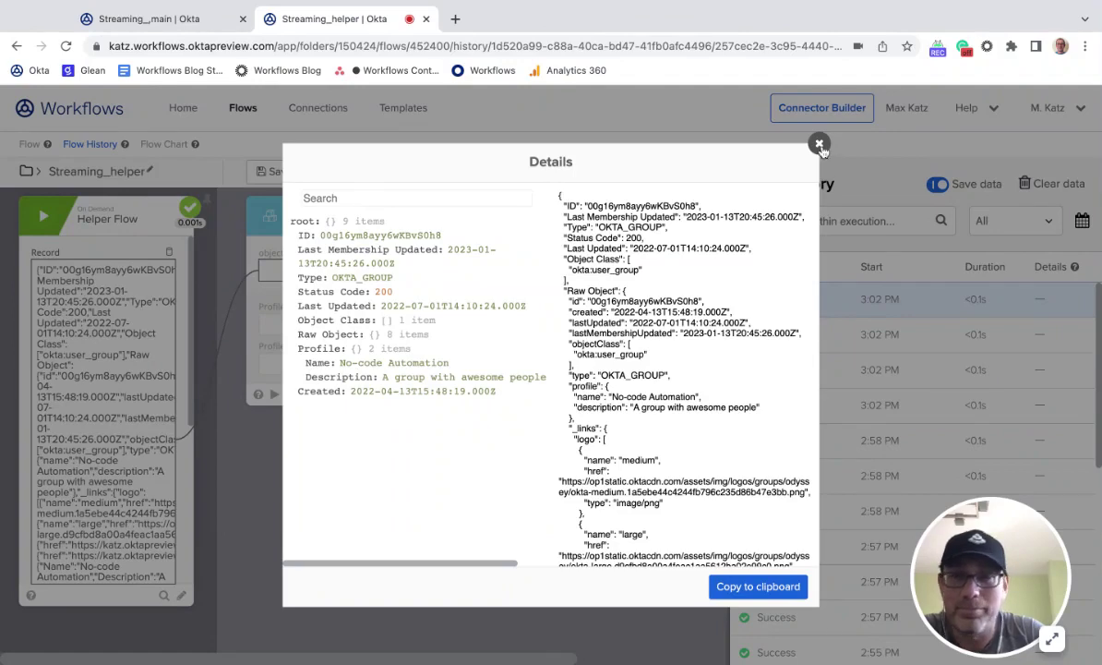
click(819, 145)
click(29, 144)
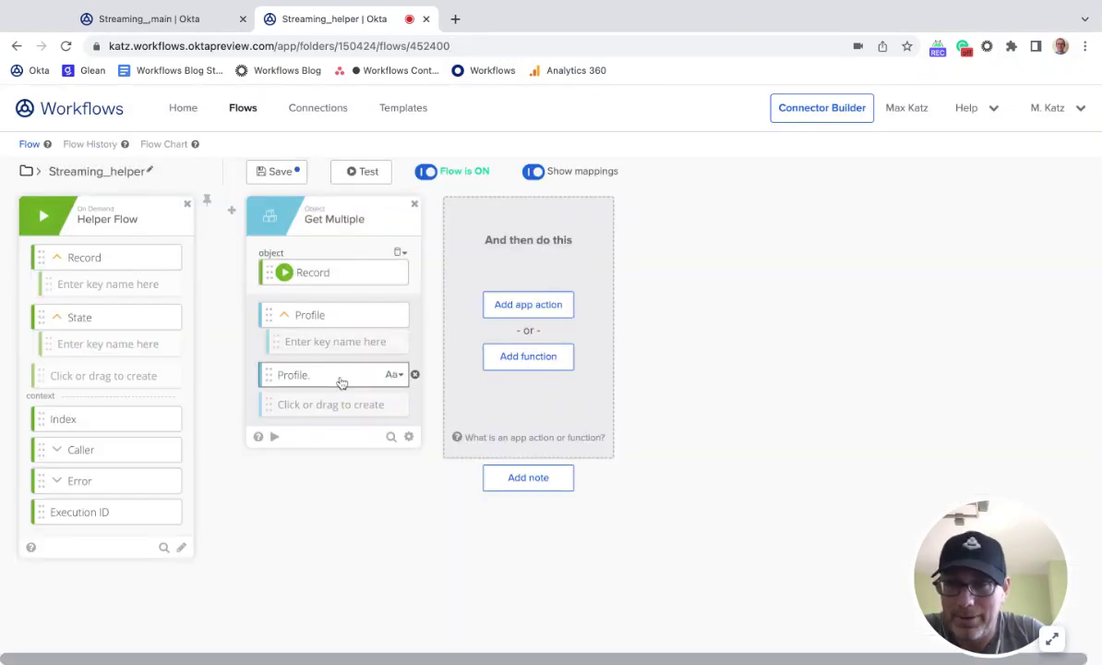
Step: Customize the second Get Multiple output's display name to Profile.Name and save the helper flow
click(395, 374)
click(393, 618)
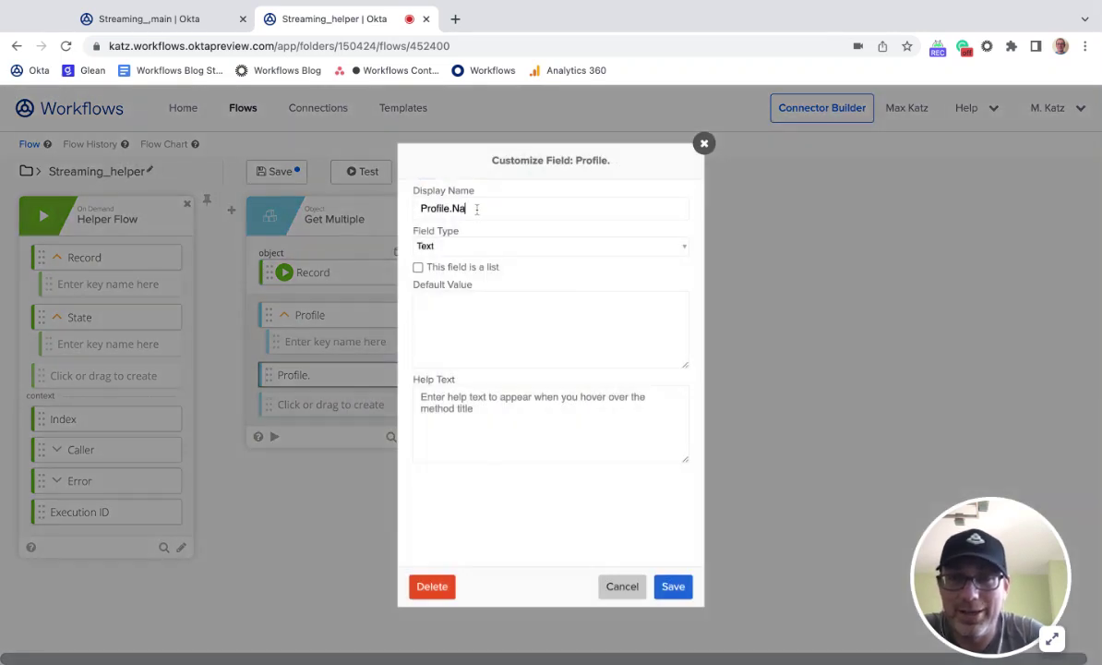
click(685, 594)
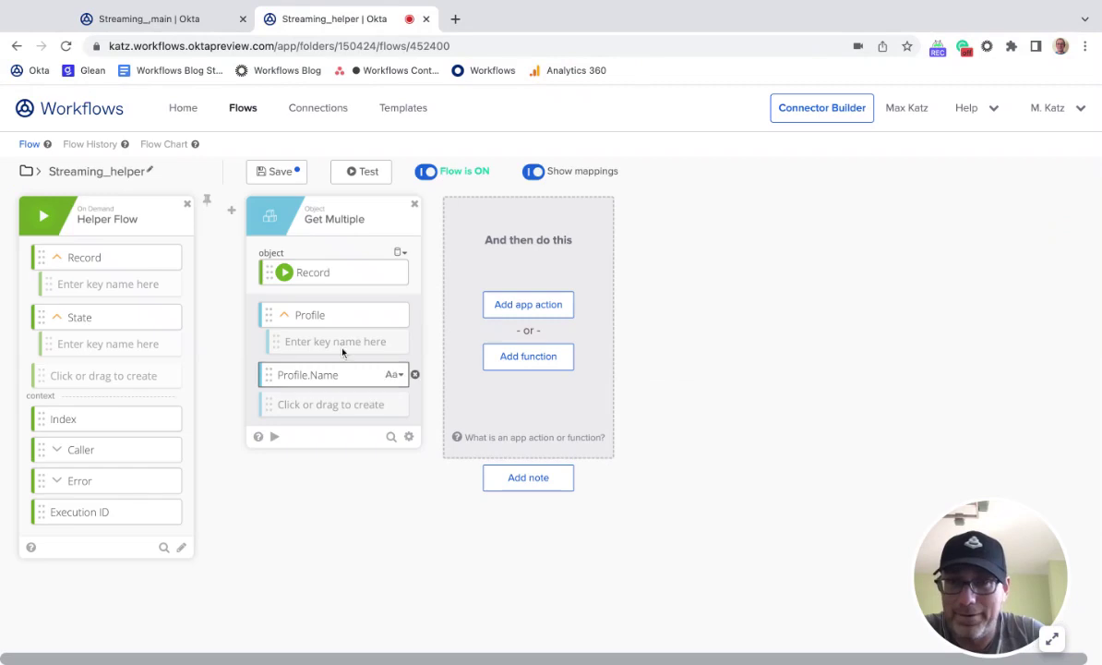
click(285, 178)
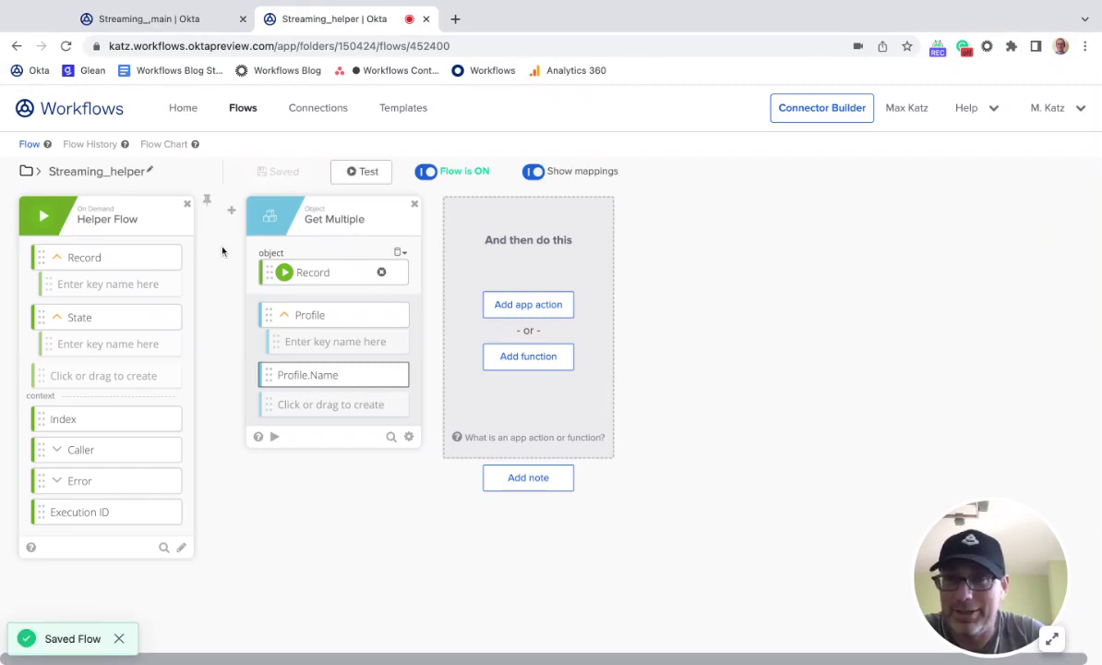
Step: Test the Streaming__main flow and examine the Get Multiple outputs in the newest Streaming_helper execution
click(197, 22)
click(368, 172)
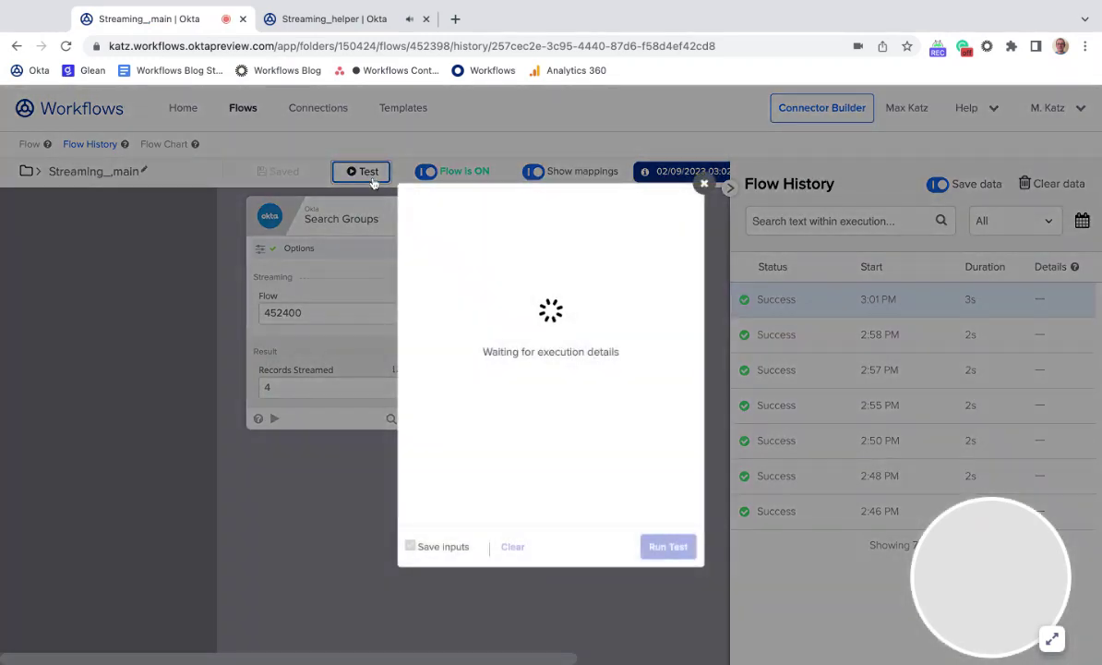
click(374, 20)
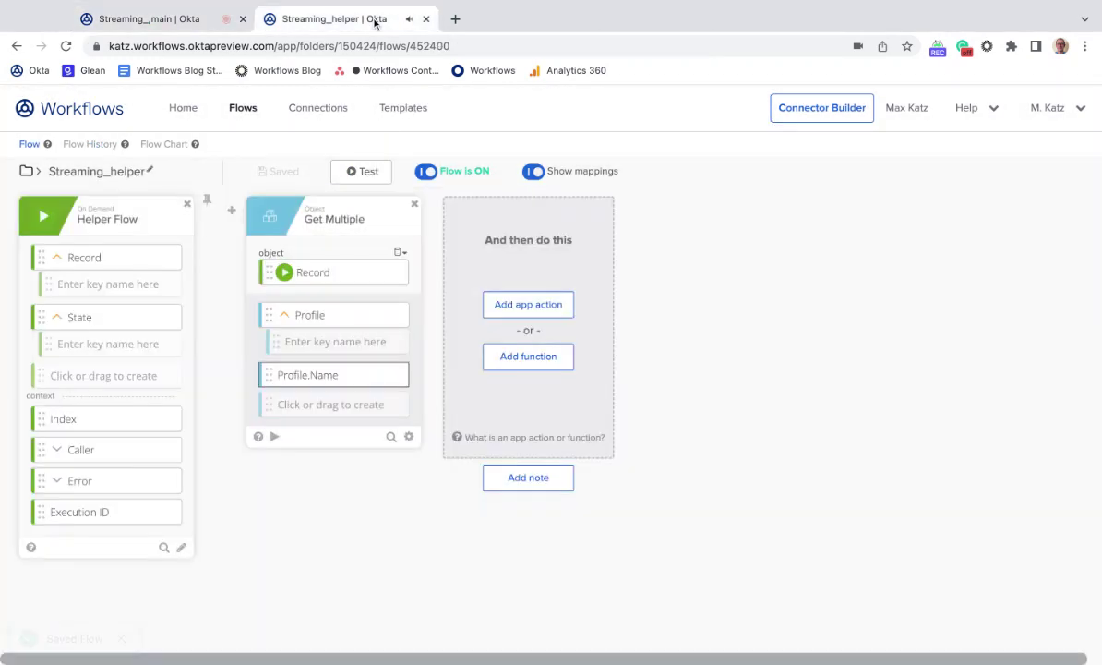
click(89, 145)
scroll(411, 325, down, 5)
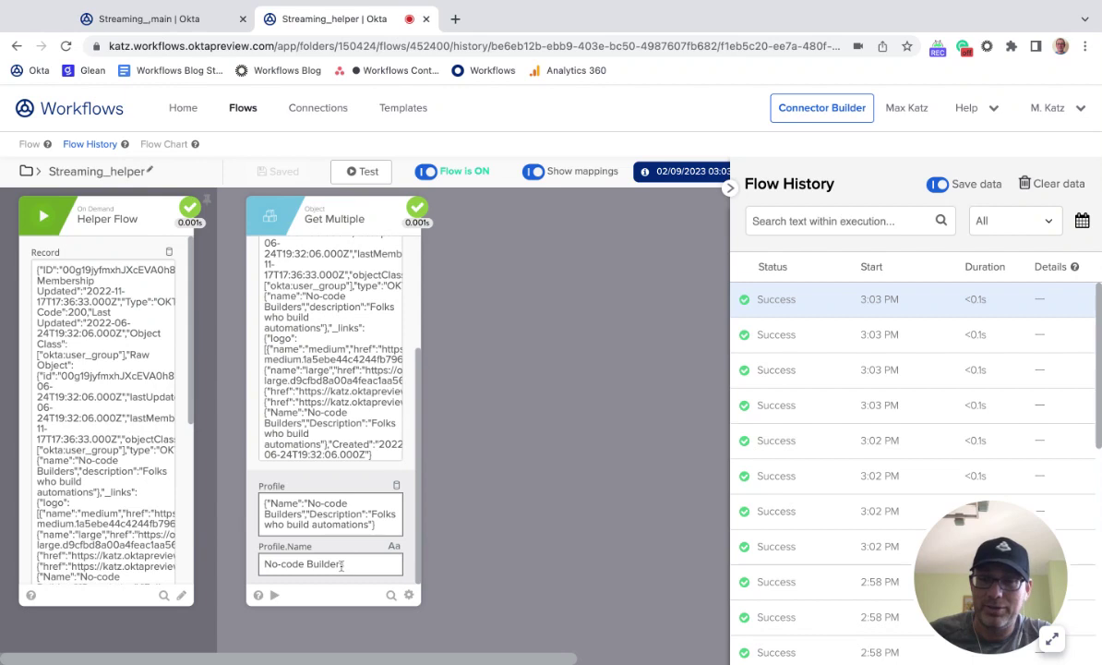
Step: Revisit the Streaming_helper flow design and open the full Record details from its newest execution
click(43, 145)
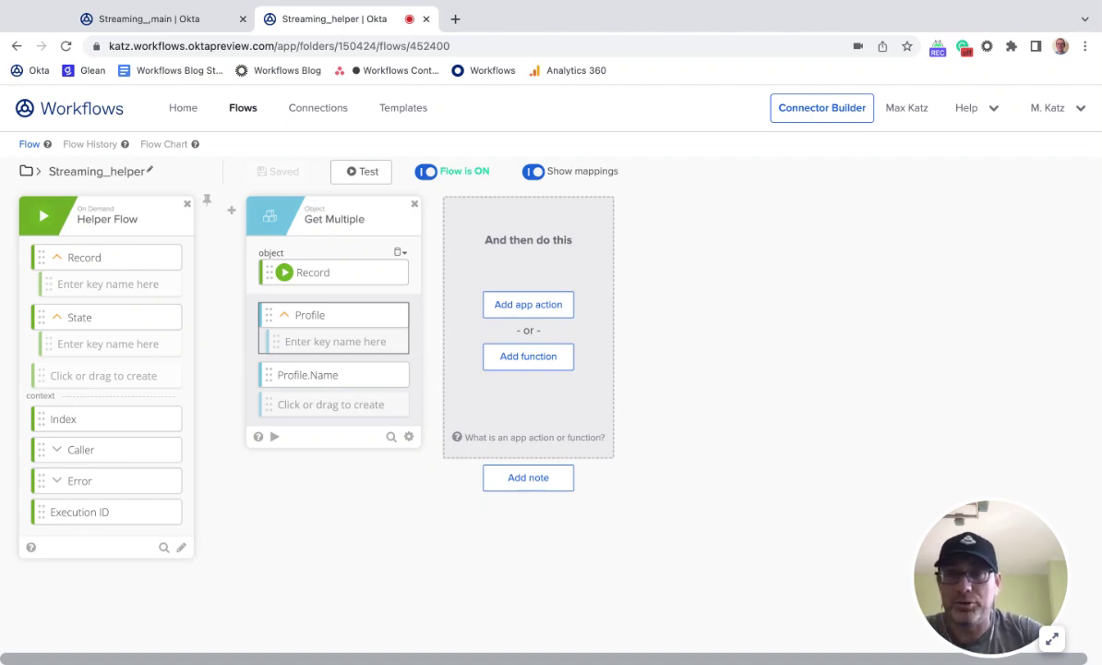
click(101, 145)
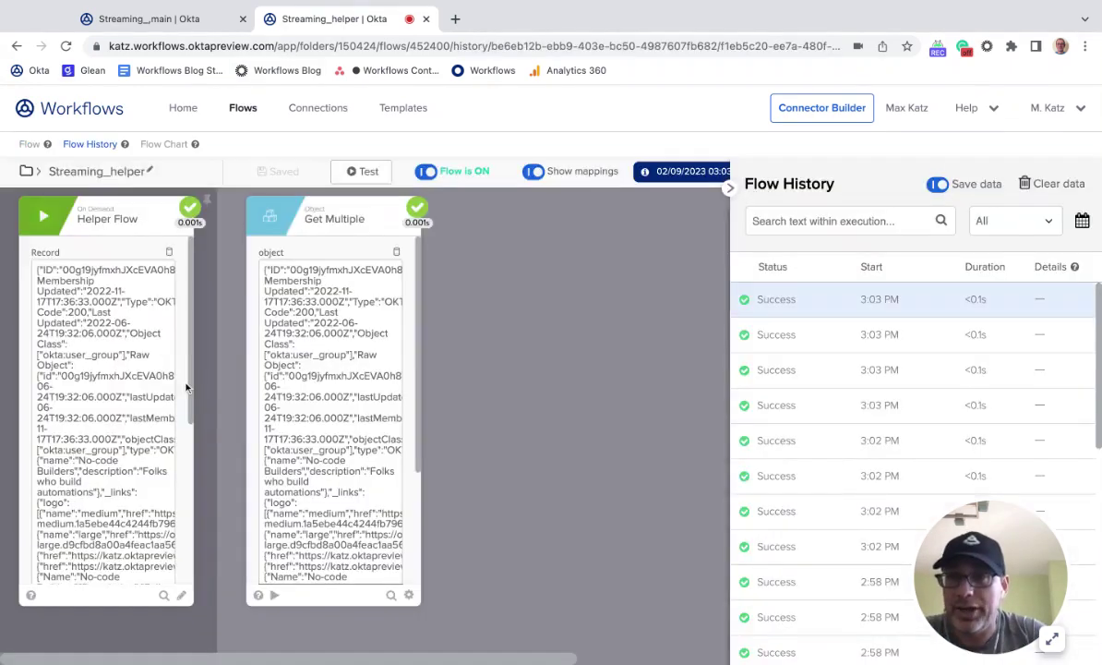
click(152, 253)
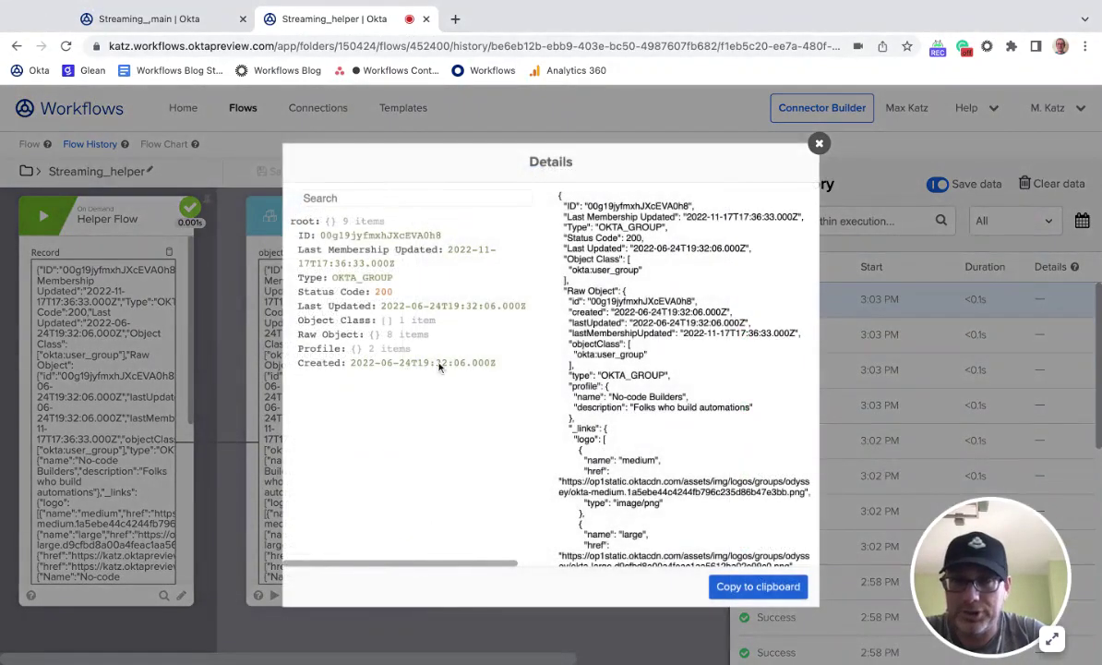